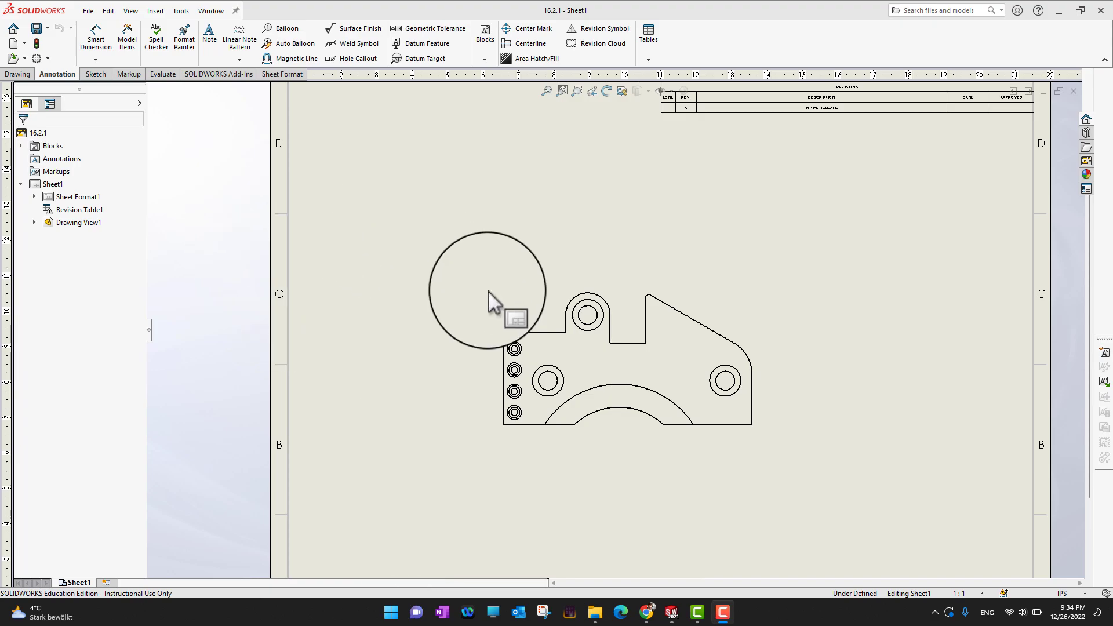
Start horizontal ordinate dimensioning with the zero base at the bracket's left edge, placed below the part.
scroll(490, 299, "down", 1)
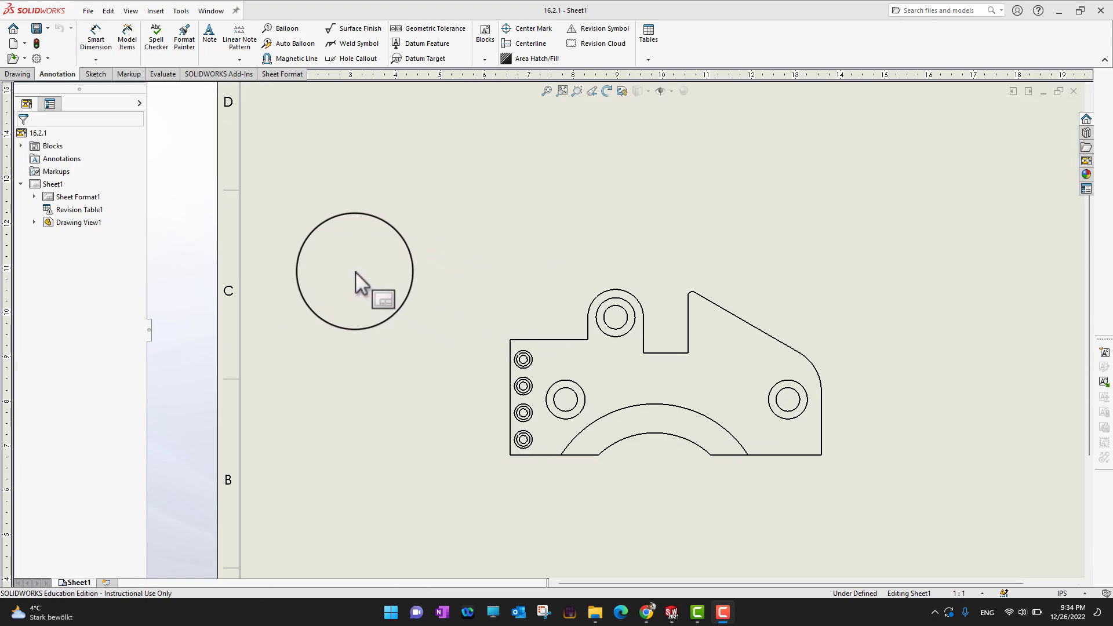
scroll(356, 273, "up", 1)
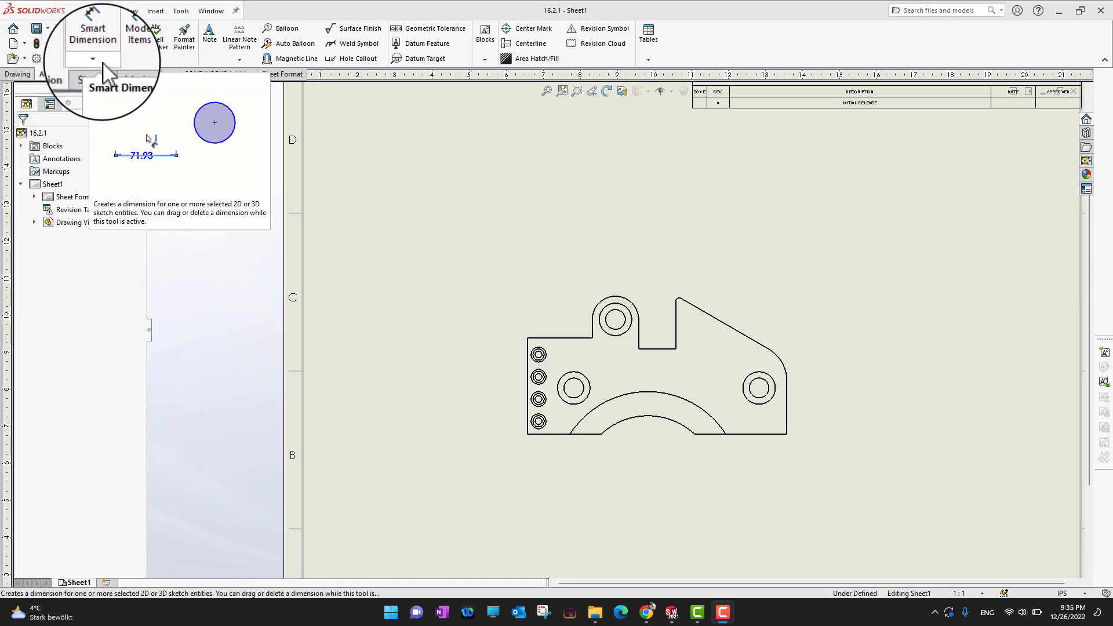
left_click(92, 59)
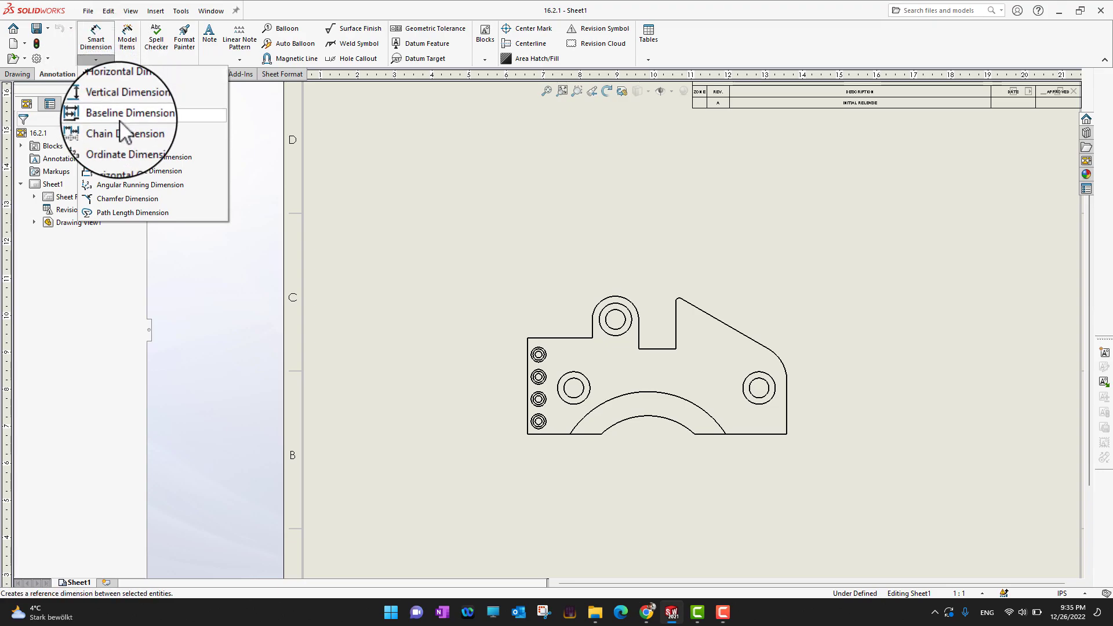
left_click(131, 165)
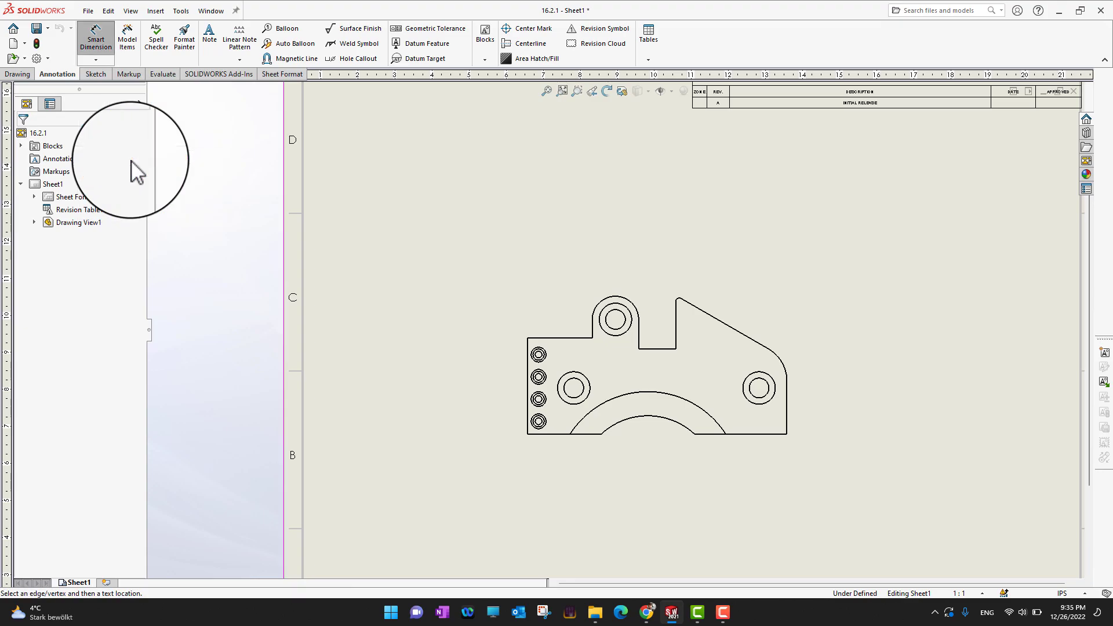
scroll(641, 357, "down", 1)
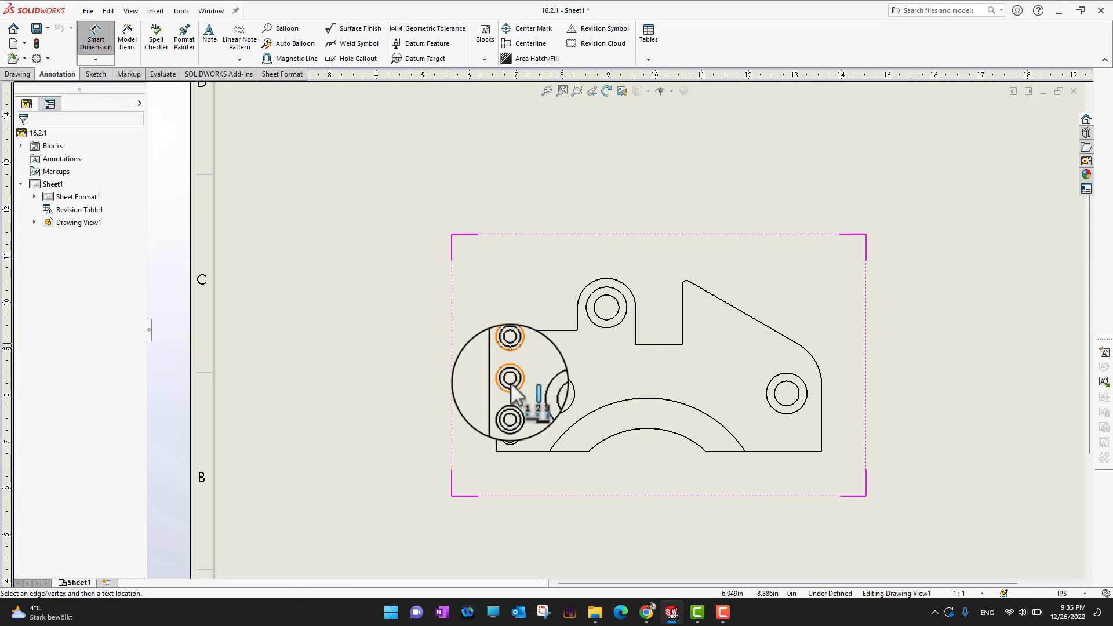
left_click(496, 427)
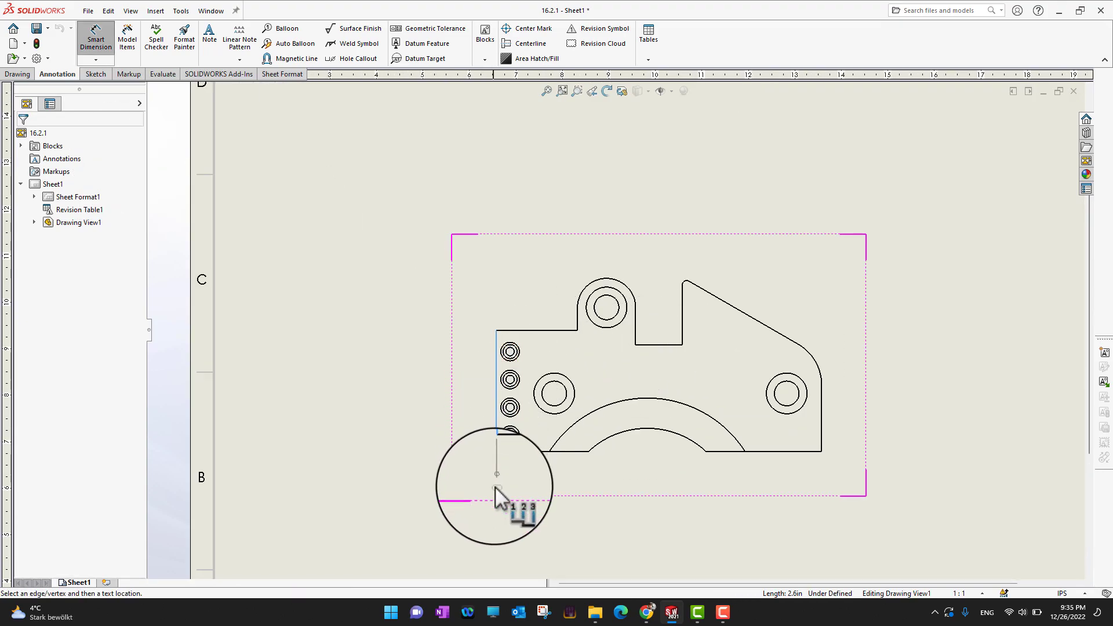
left_click(498, 513)
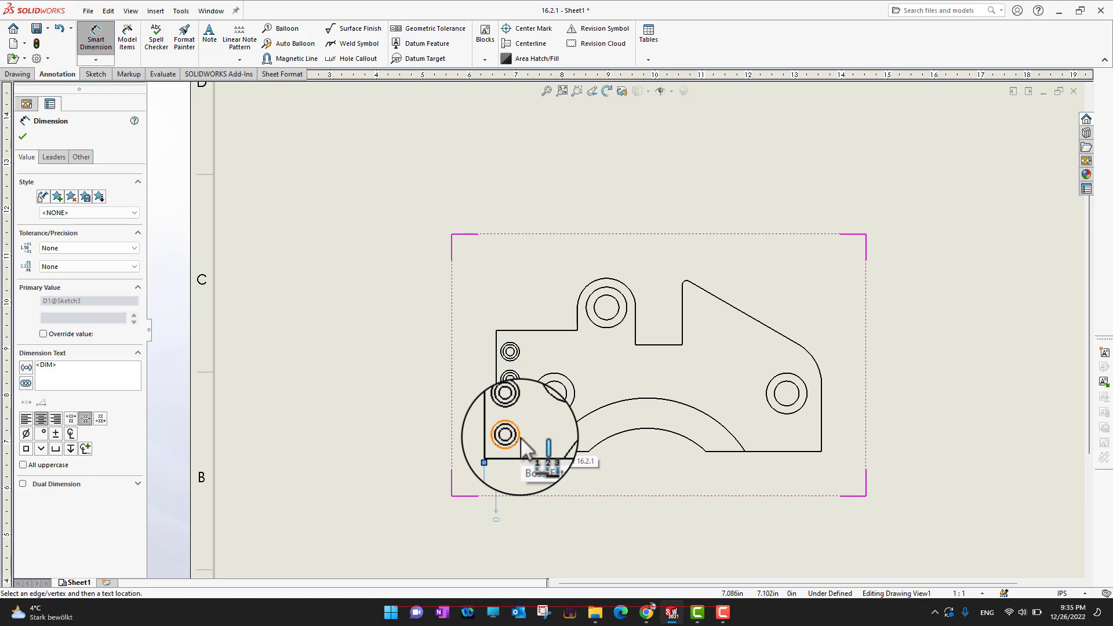
Dimension the holes and edges at 0.300, 1.250, 2.375, 3.000, 4.000, 6.250 and 7.000.
left_click(521, 438)
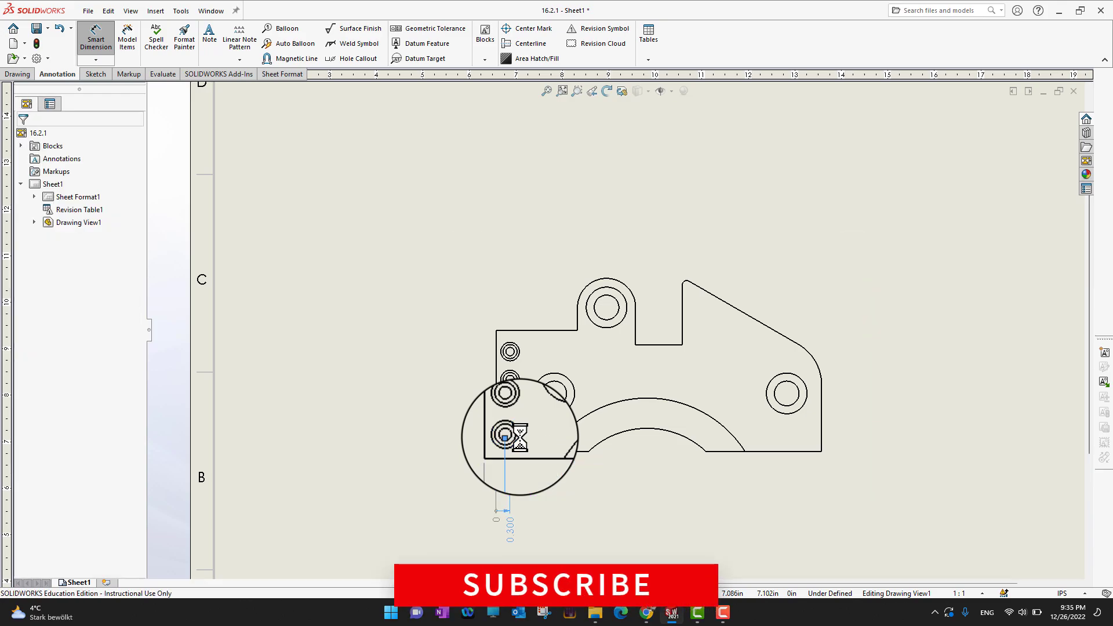
left_click(567, 414)
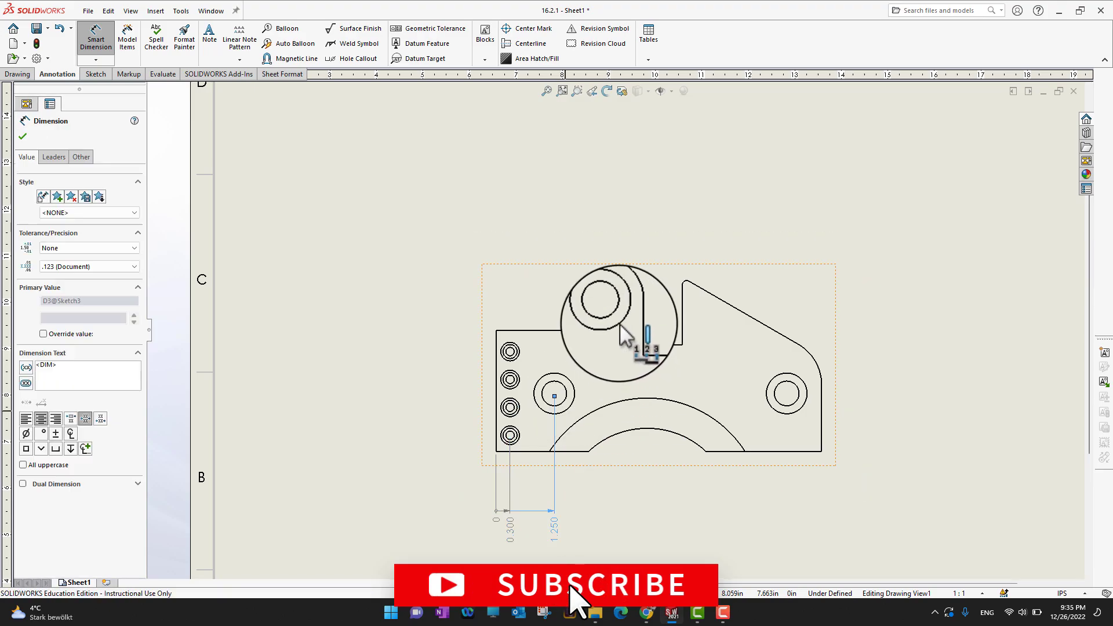
left_click(620, 324)
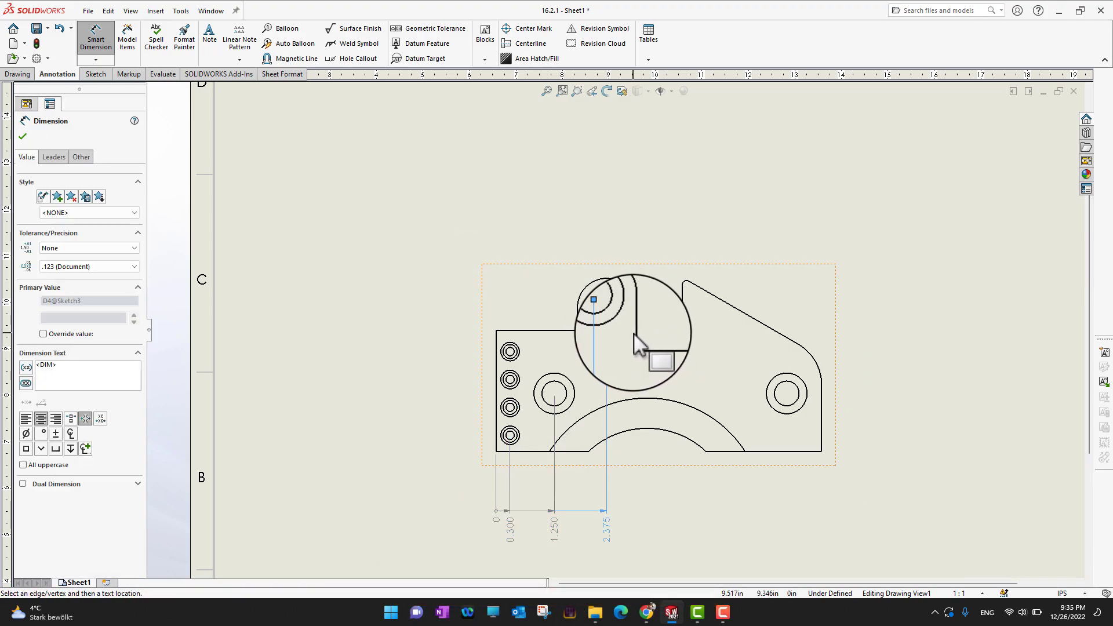
left_click(635, 334)
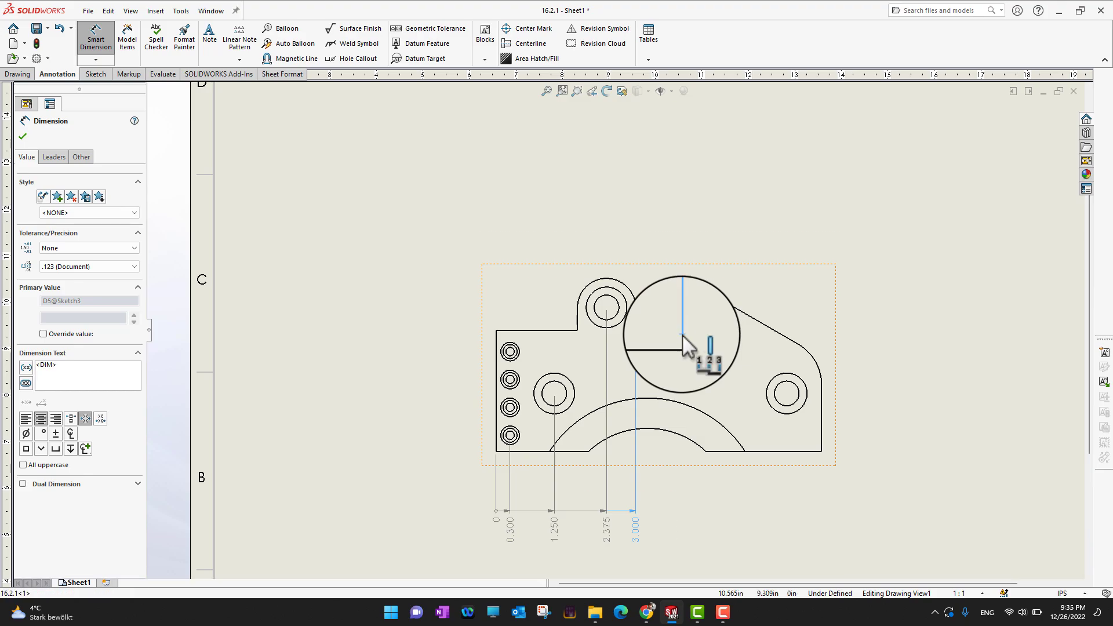
left_click(682, 345)
left_click(789, 395)
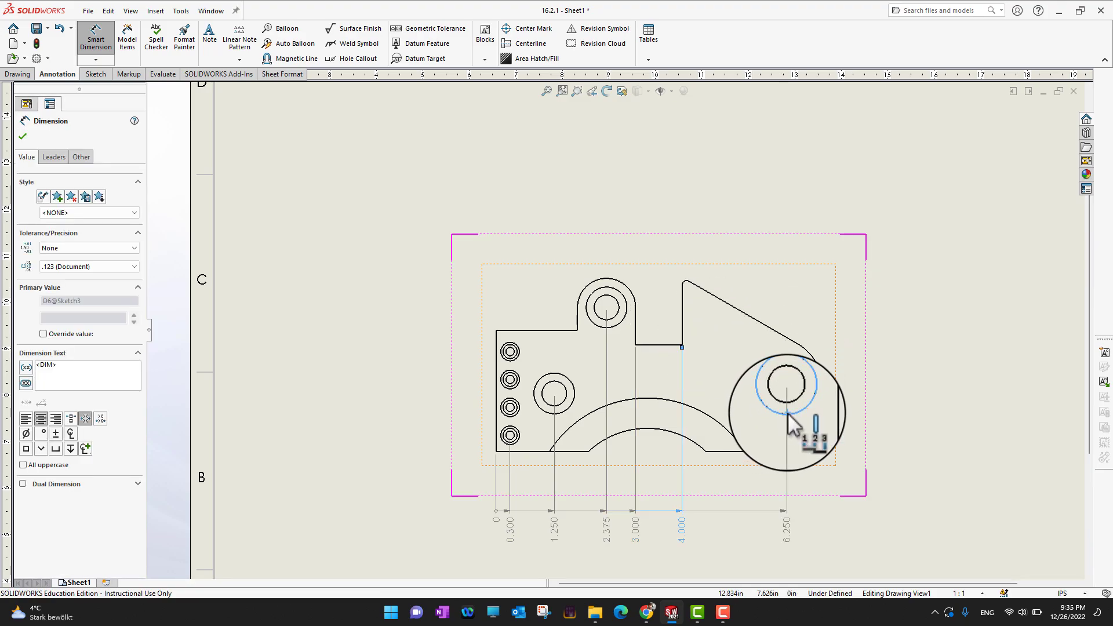
left_click(821, 453)
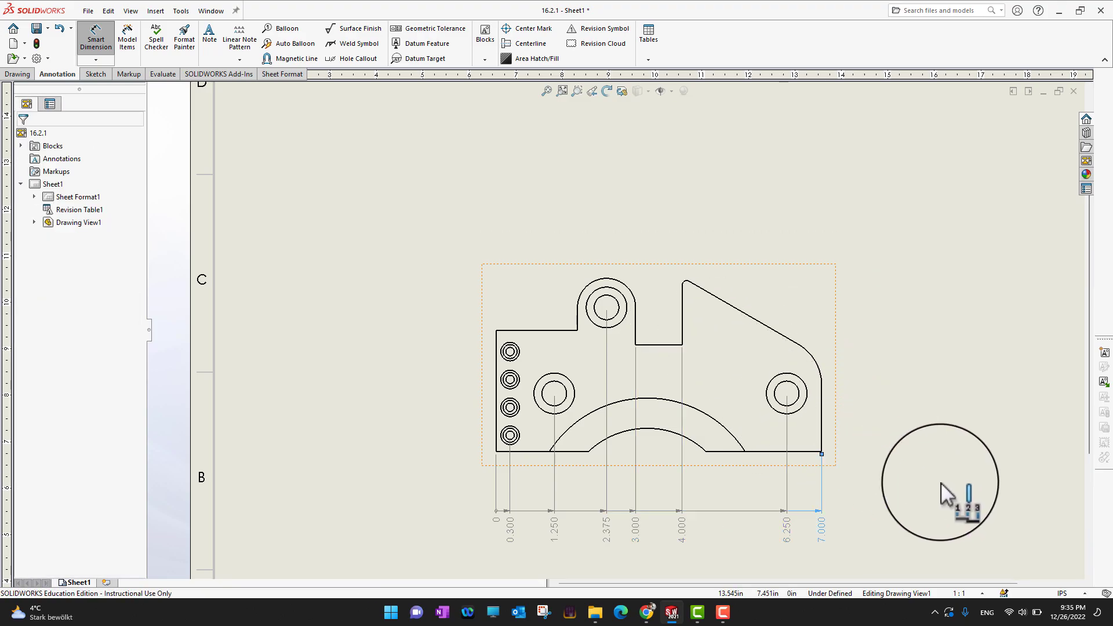
Finish the horizontal ordinates and delete the right hole's 6.250 dimension.
scroll(906, 485, "down", 2)
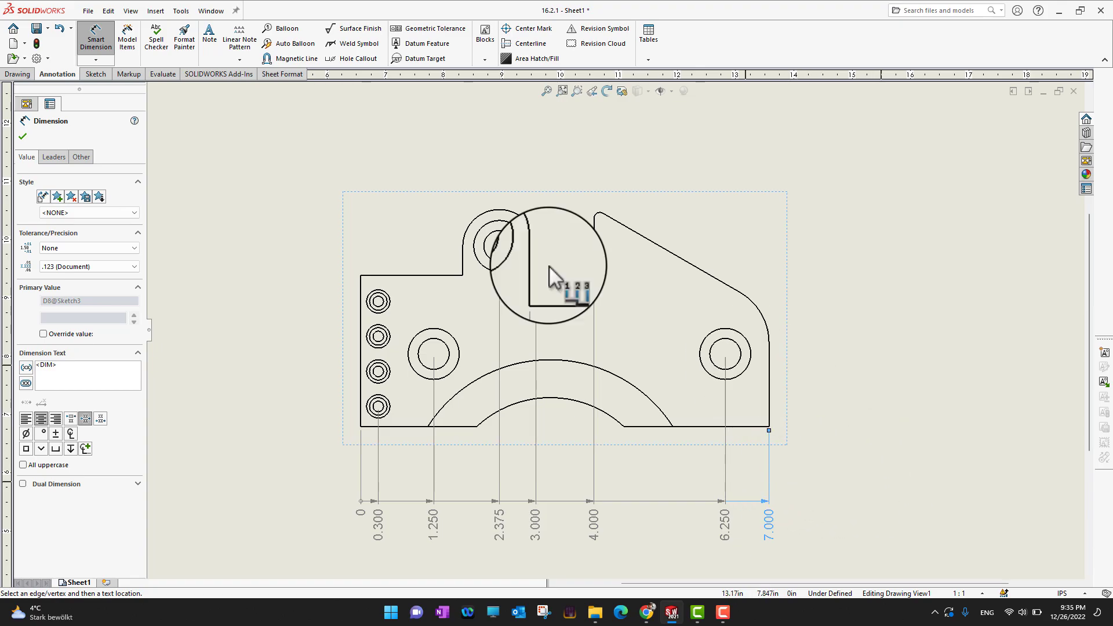
left_click(22, 138)
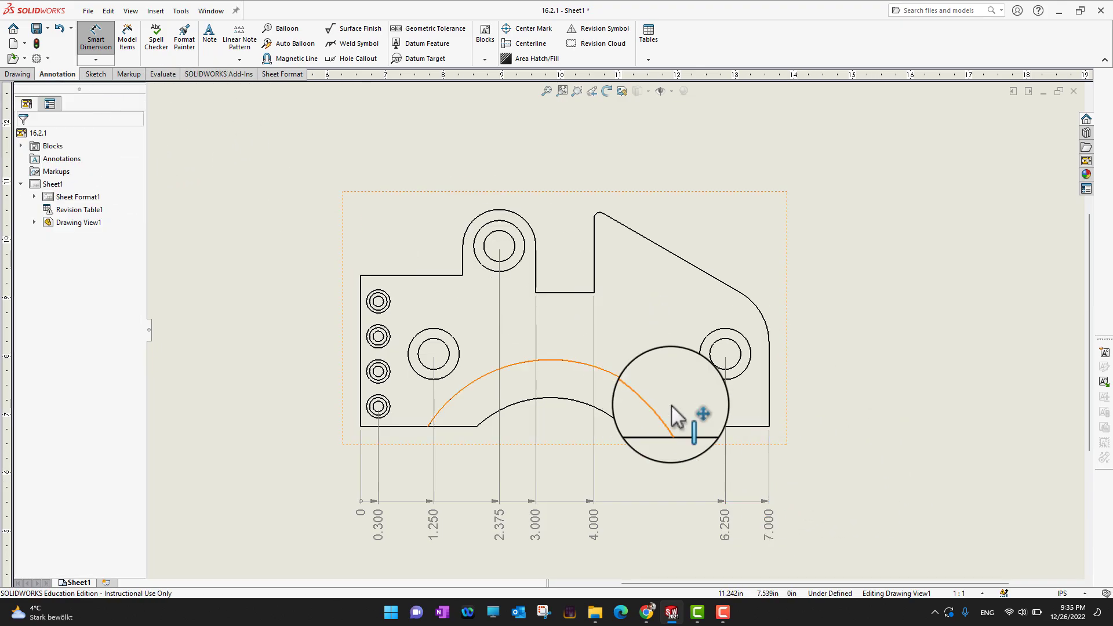
left_click(727, 523)
key("Delete")
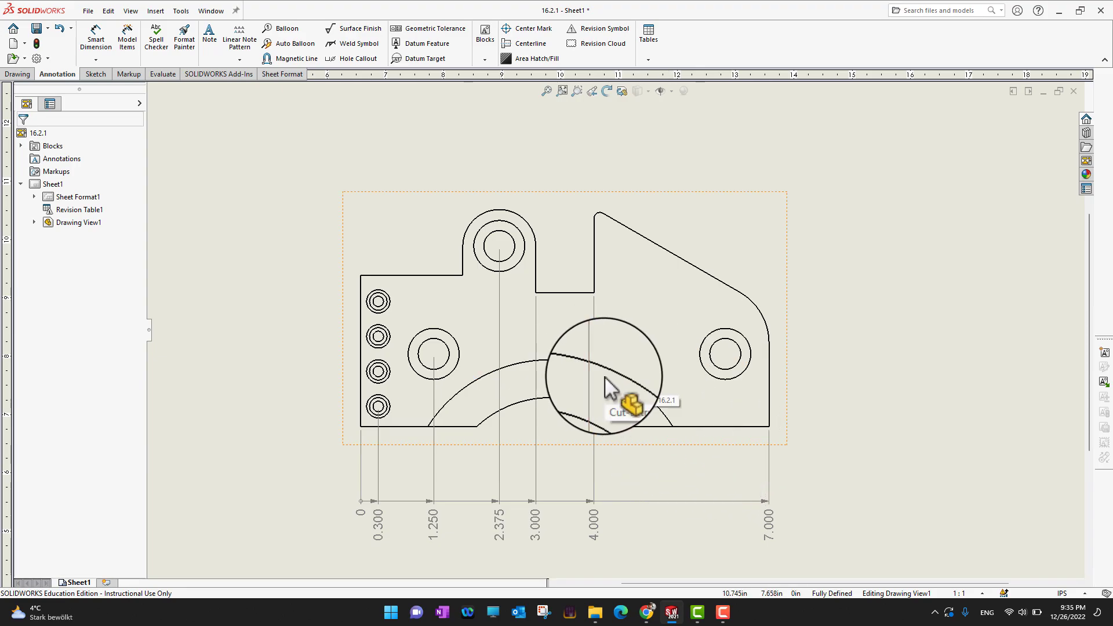
Use Add To Ordinate on the 4.000 dimension to restore the right hole's 6.250 ordinate.
left_click(597, 527)
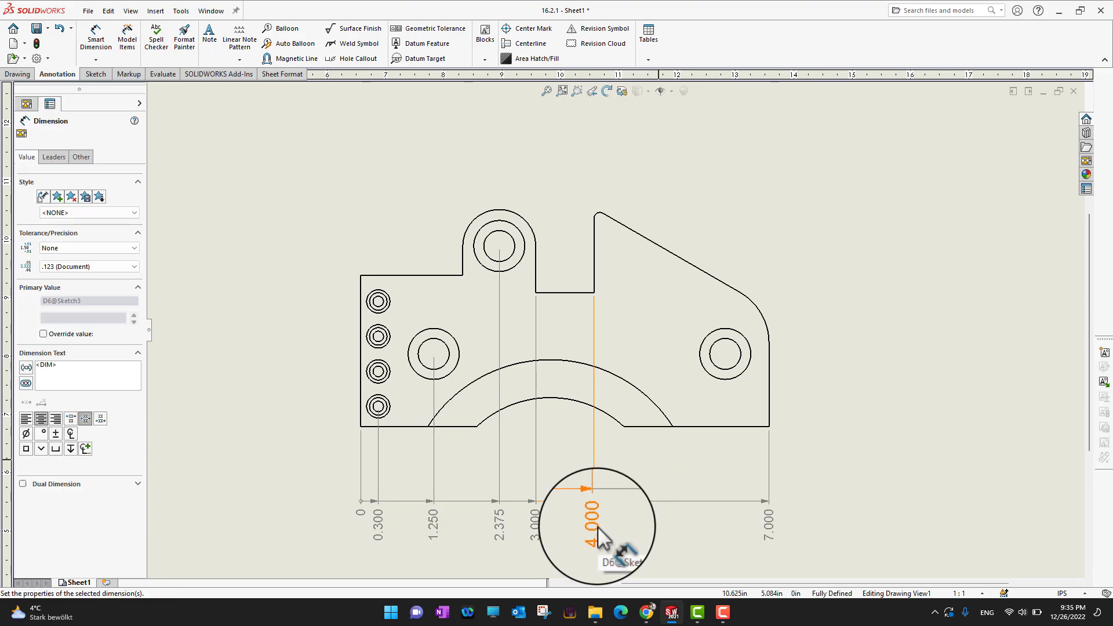
right_click(598, 527)
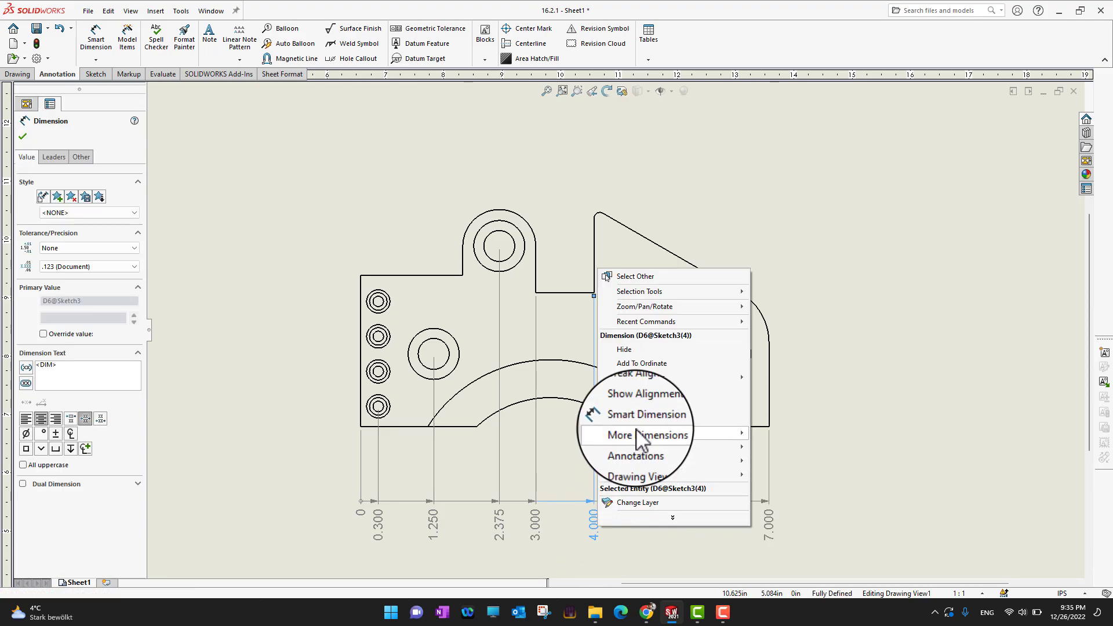
left_click(663, 366)
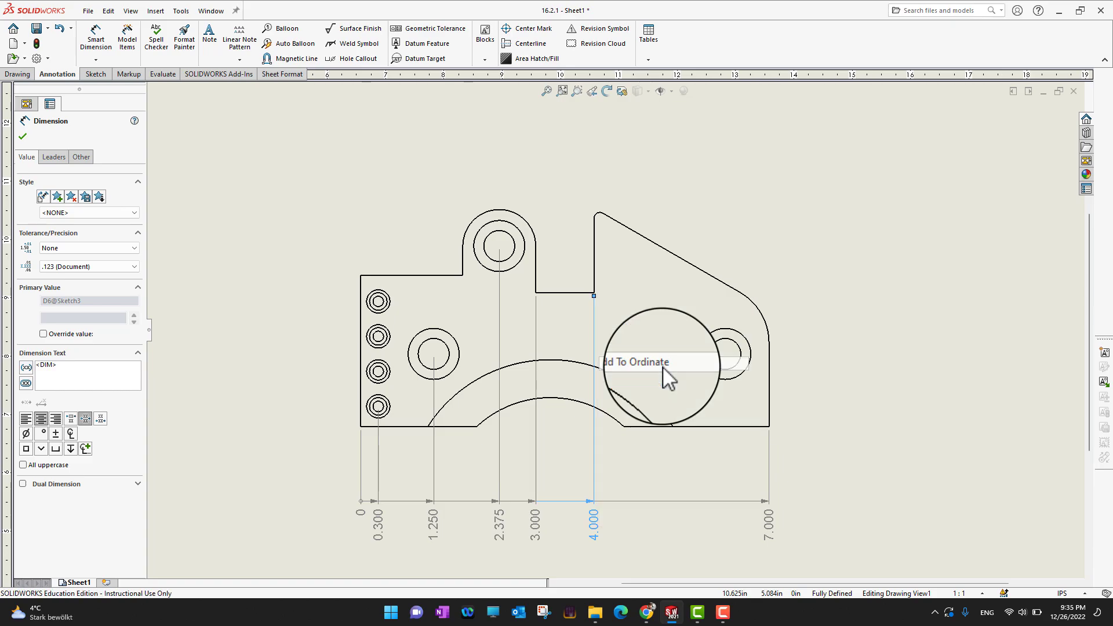
left_click(737, 380)
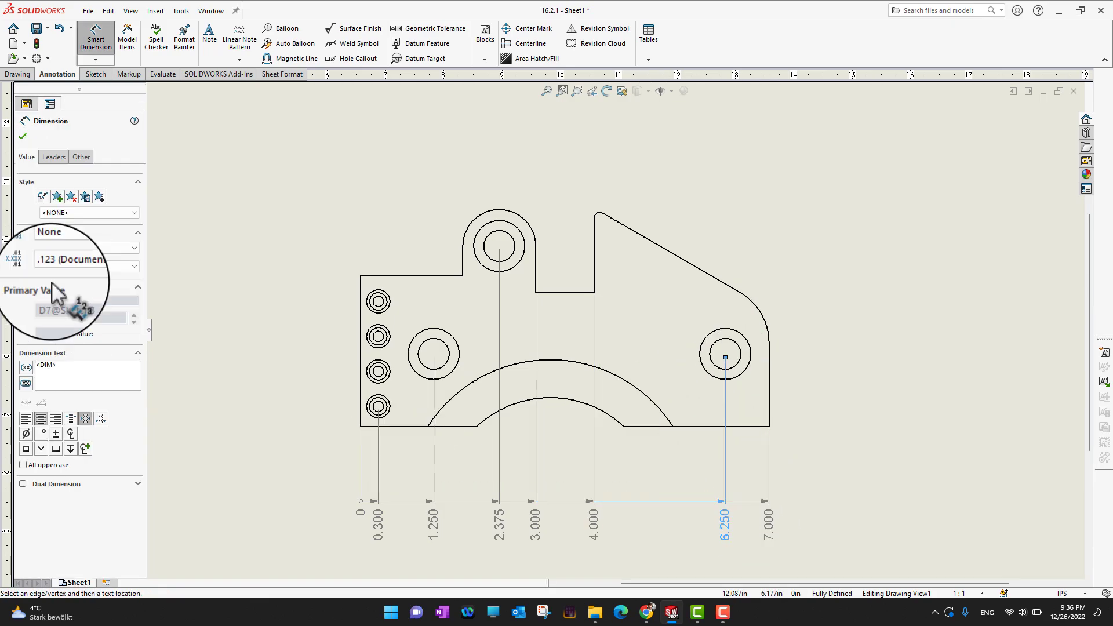
left_click(23, 137)
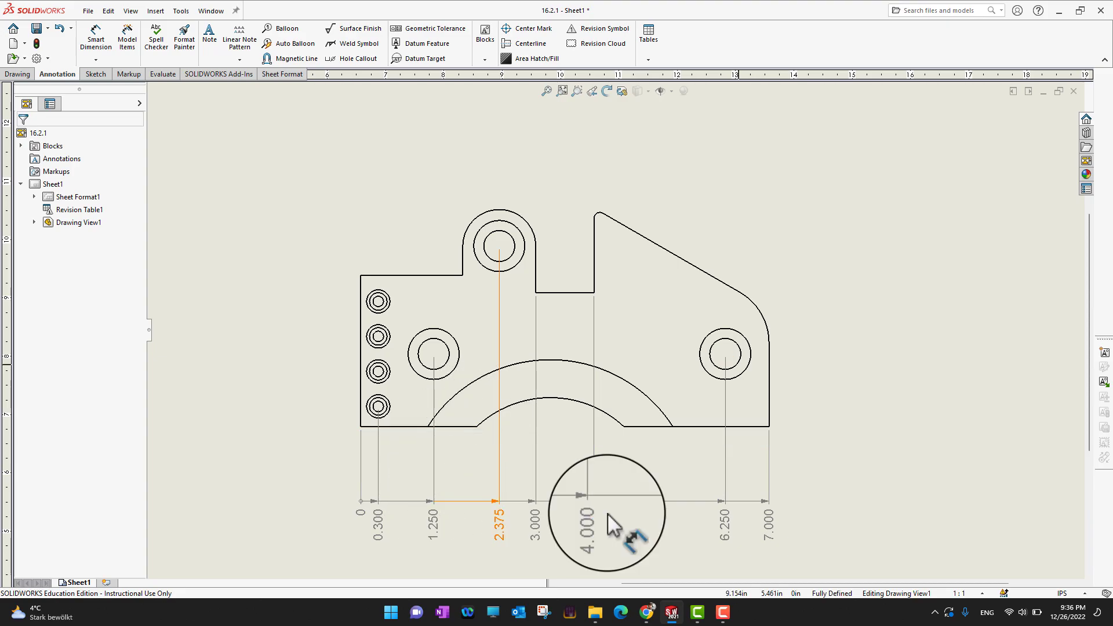
left_click(99, 58)
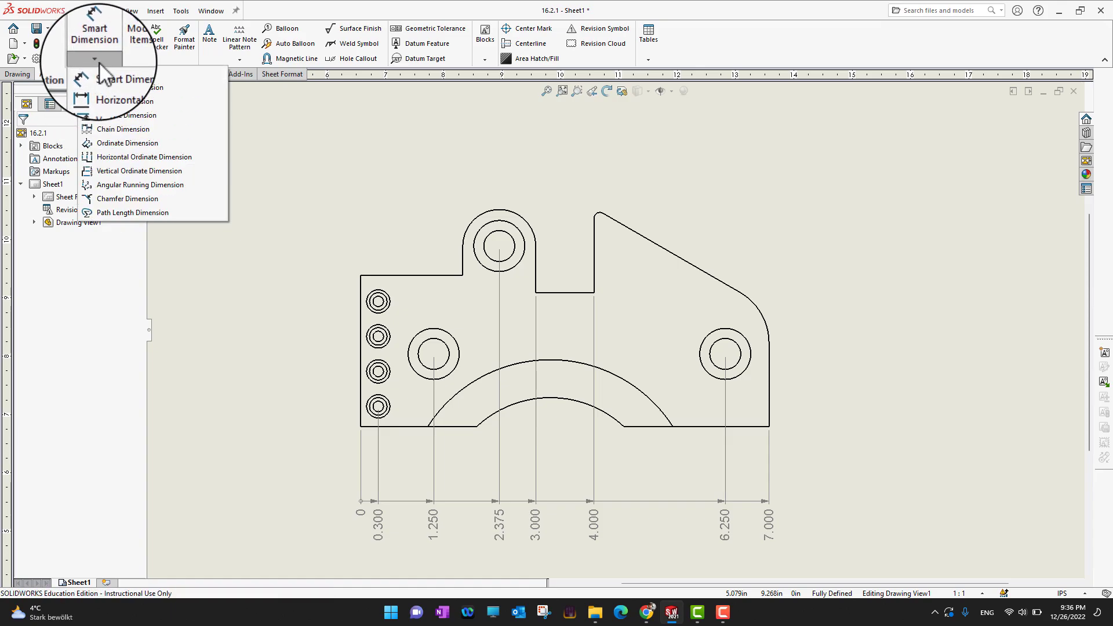
Add vertical ordinates from a 0 base at the bottom edge: 0.350, 0.950, 1.250, 1.550, 2.150, 2.600, 3.100.
left_click(126, 171)
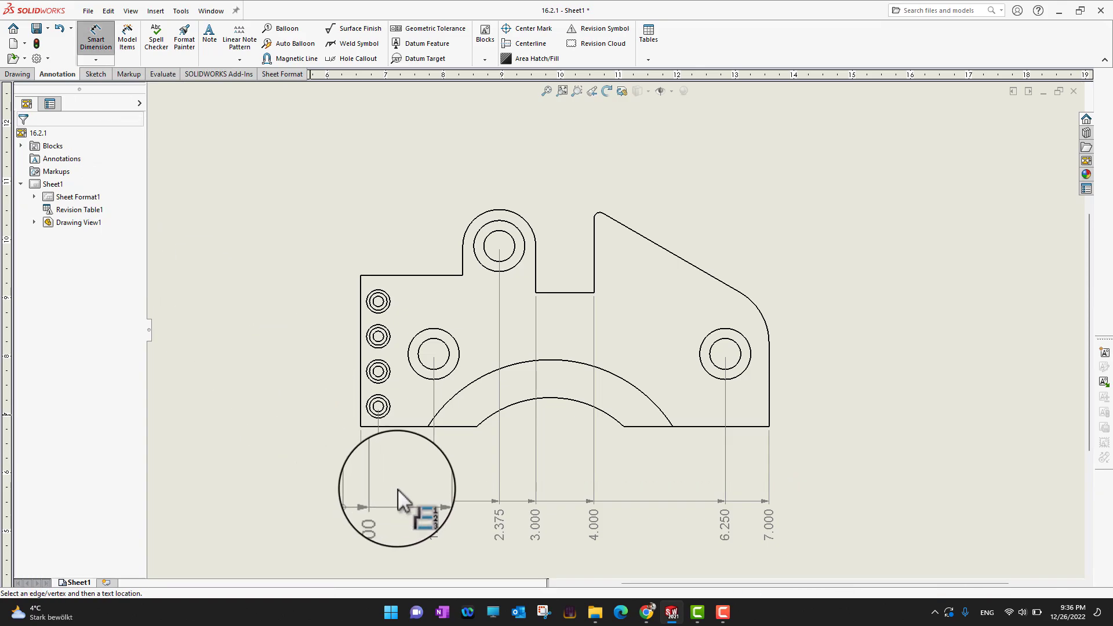
left_click(371, 426)
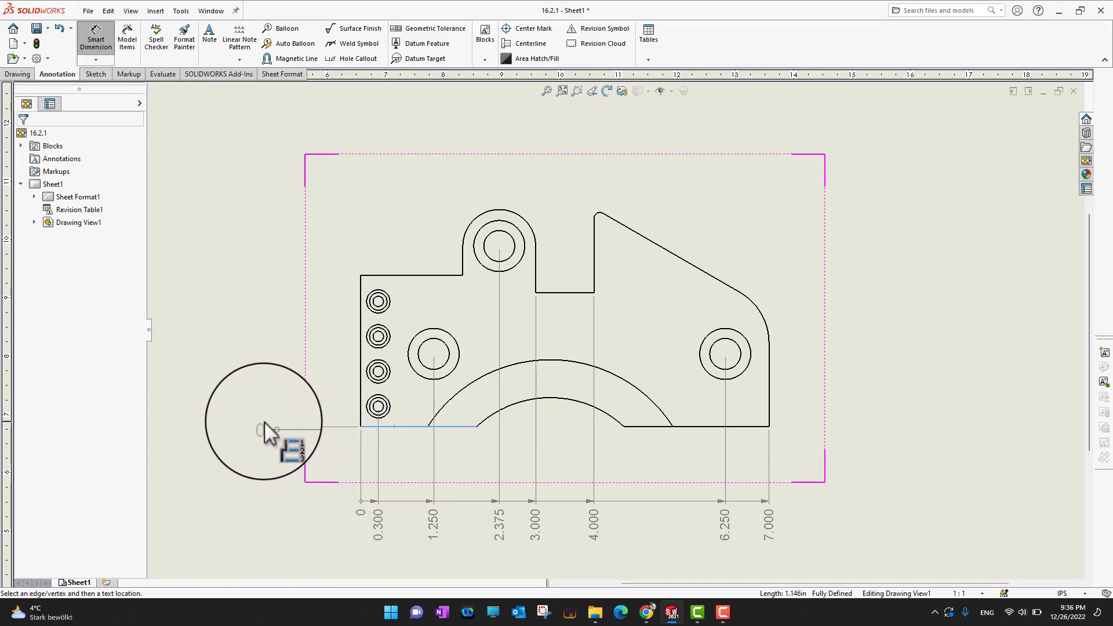
left_click(255, 424)
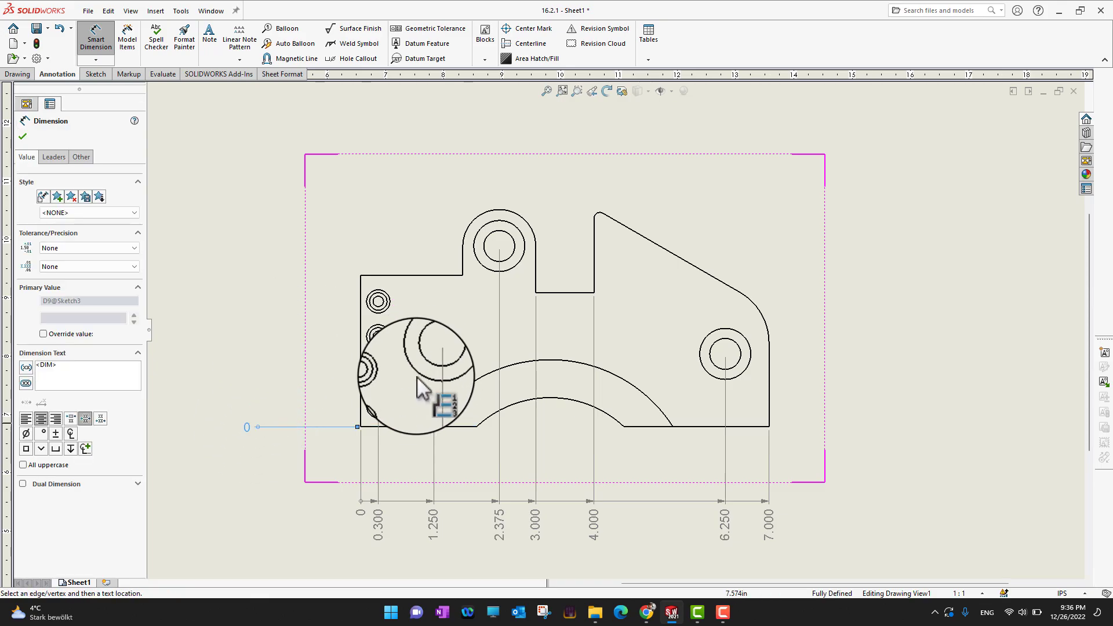
left_click(387, 417)
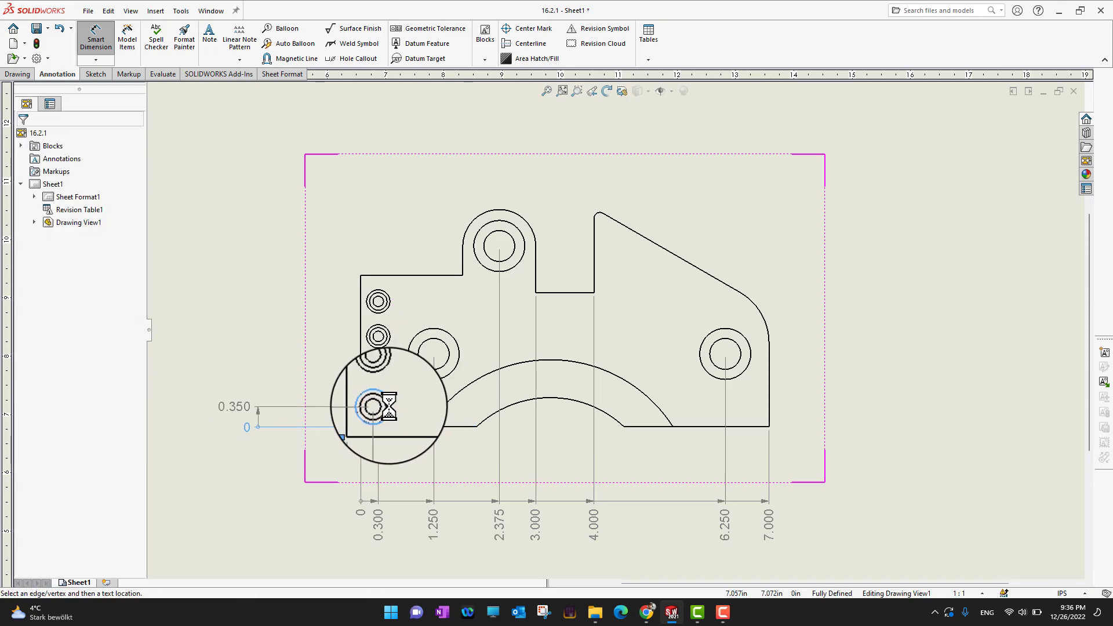
left_click(428, 371)
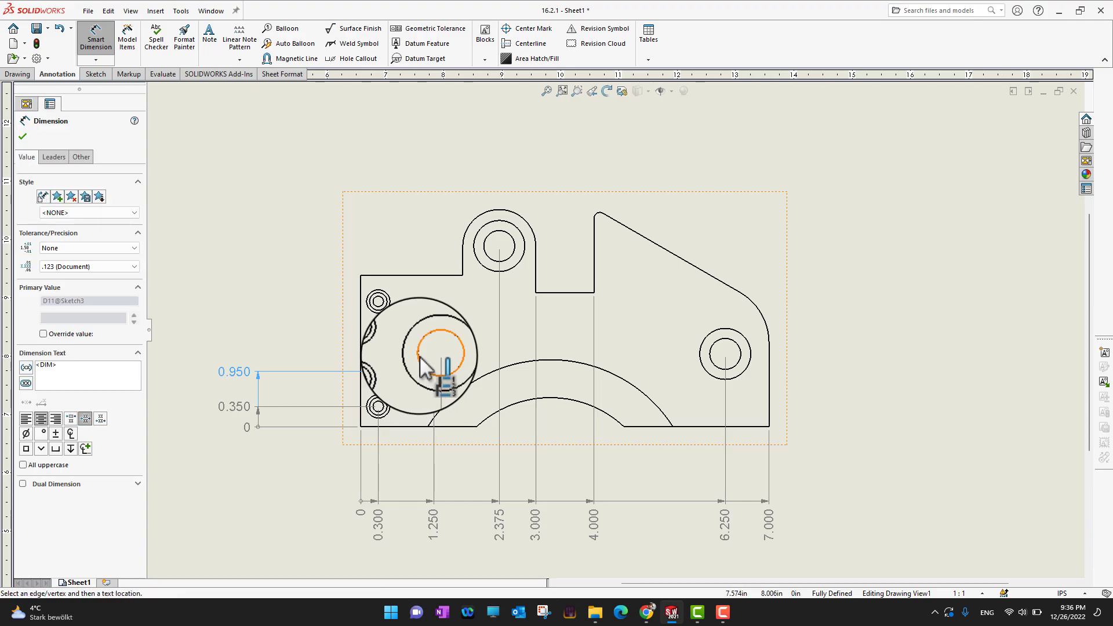
left_click(407, 343)
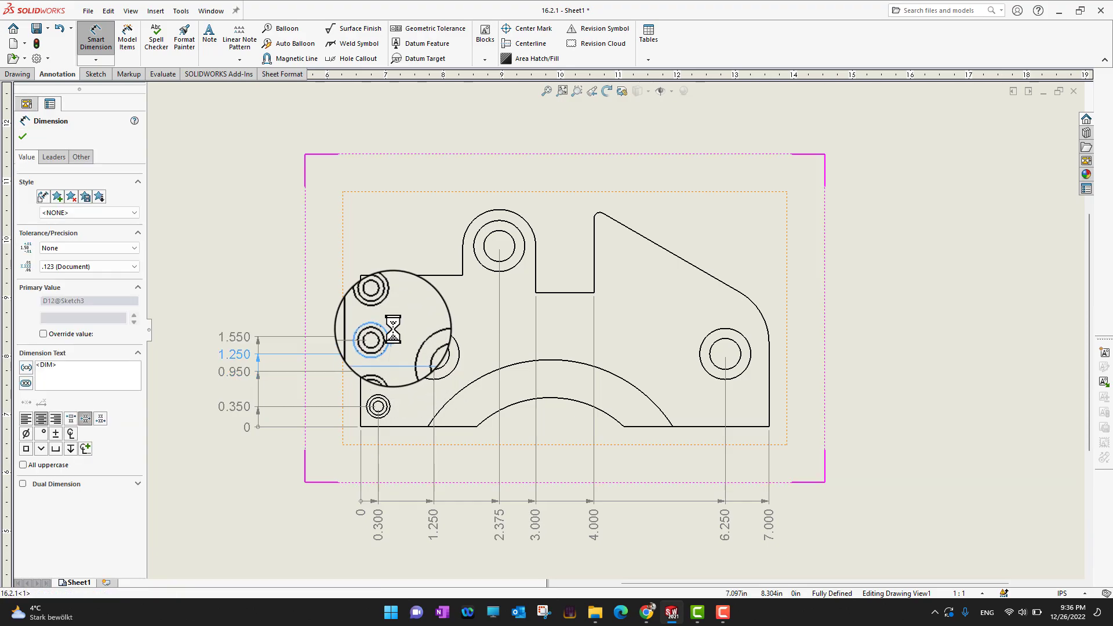
left_click(378, 298)
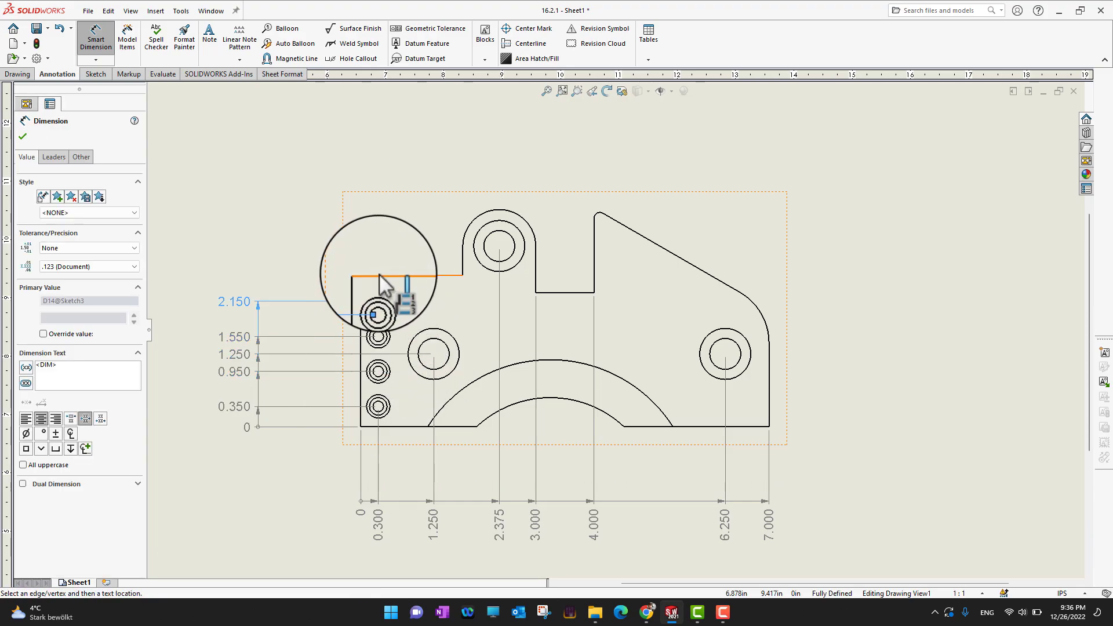
left_click(400, 275)
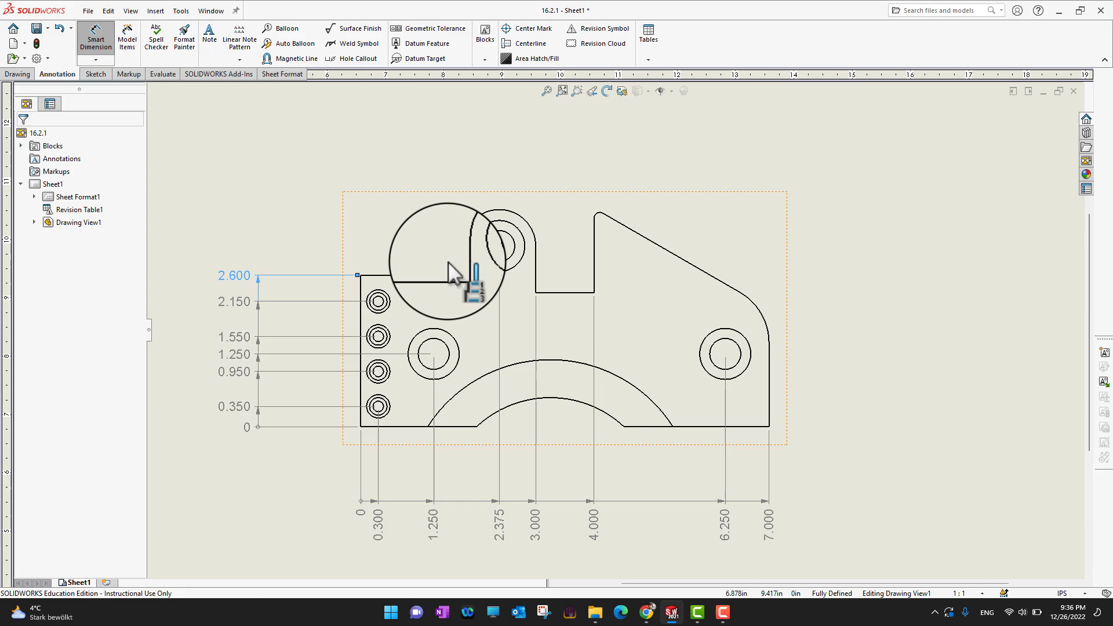
left_click(488, 246)
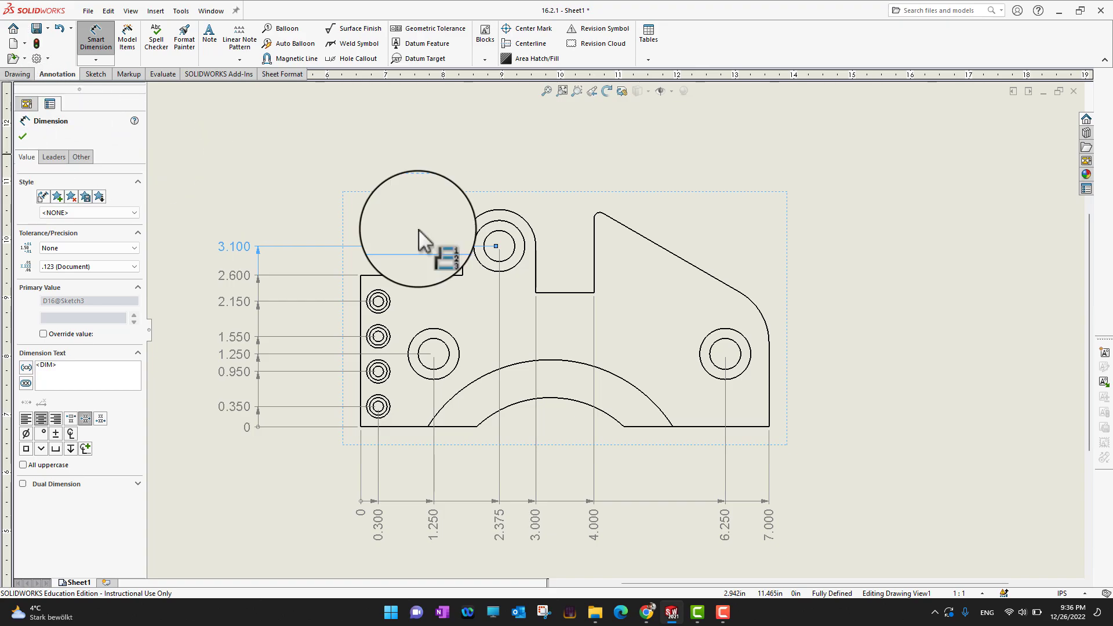
Finish the vertical ordinates, switch to drawing 16.2.2, fit the sheet and select its front view.
left_click(22, 136)
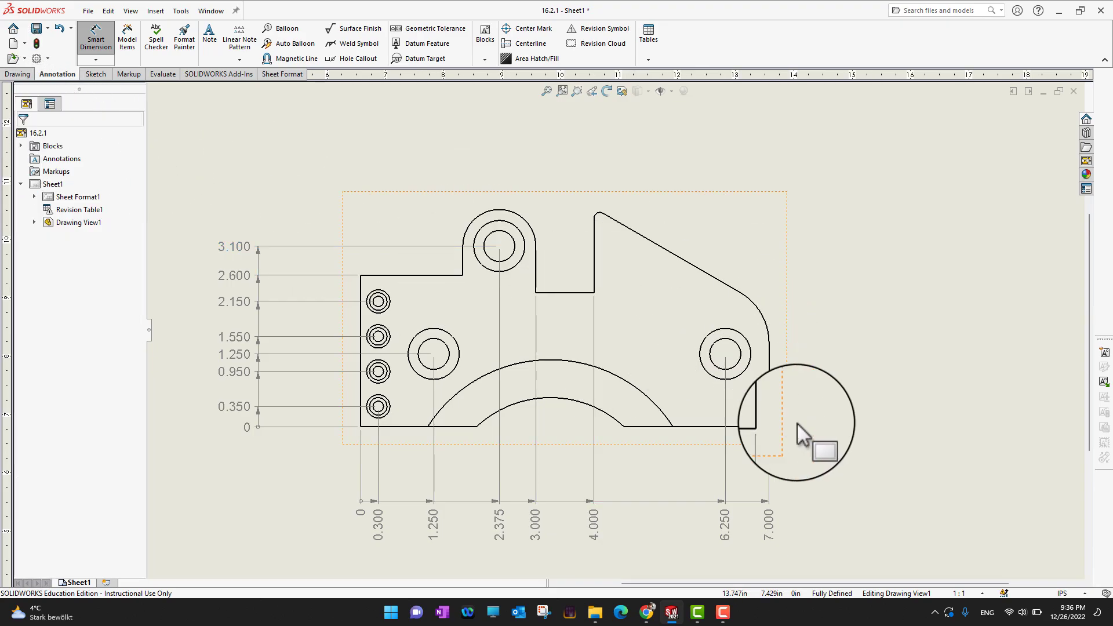
key("Escape")
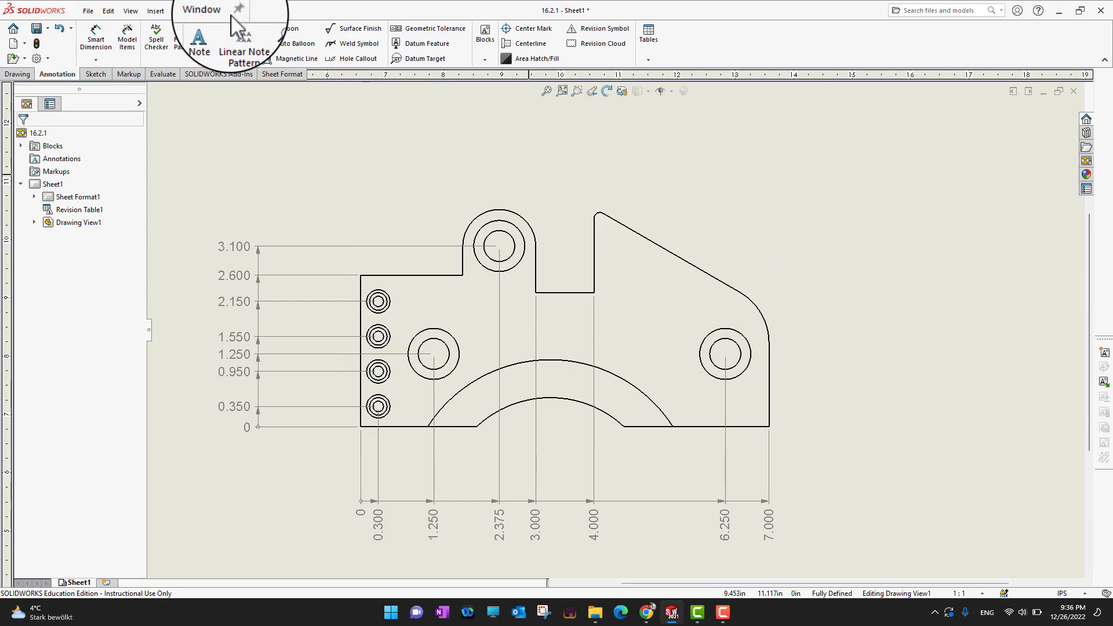
left_click(211, 11)
left_click(248, 133)
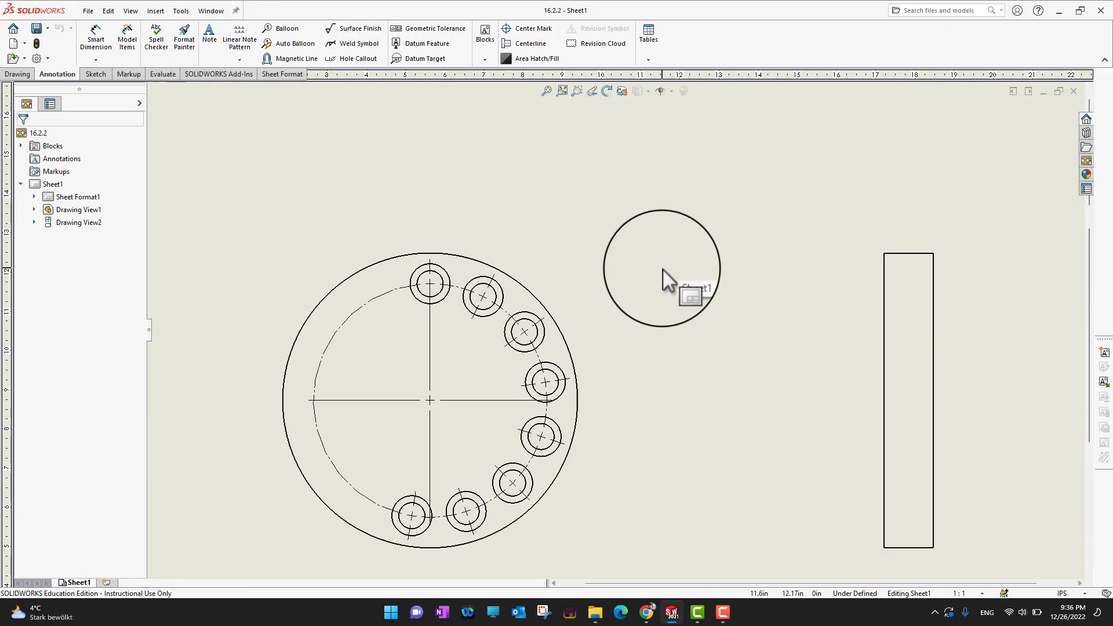
key("f")
left_click(597, 375)
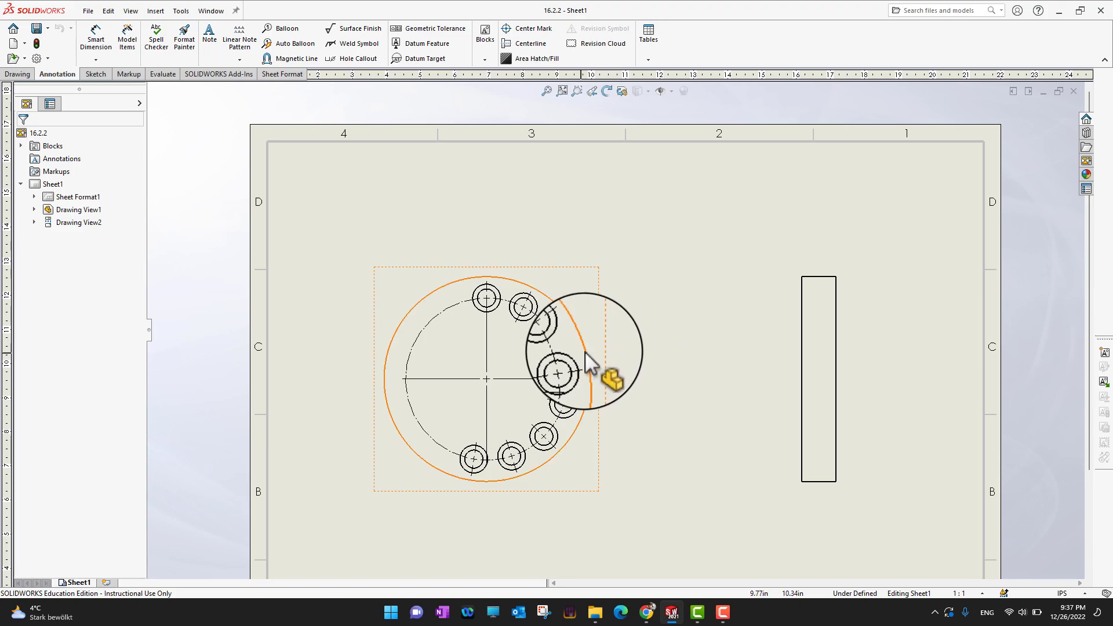
Start angular running dimensions from the flange's center mark with the 0° base above it.
left_click(91, 60)
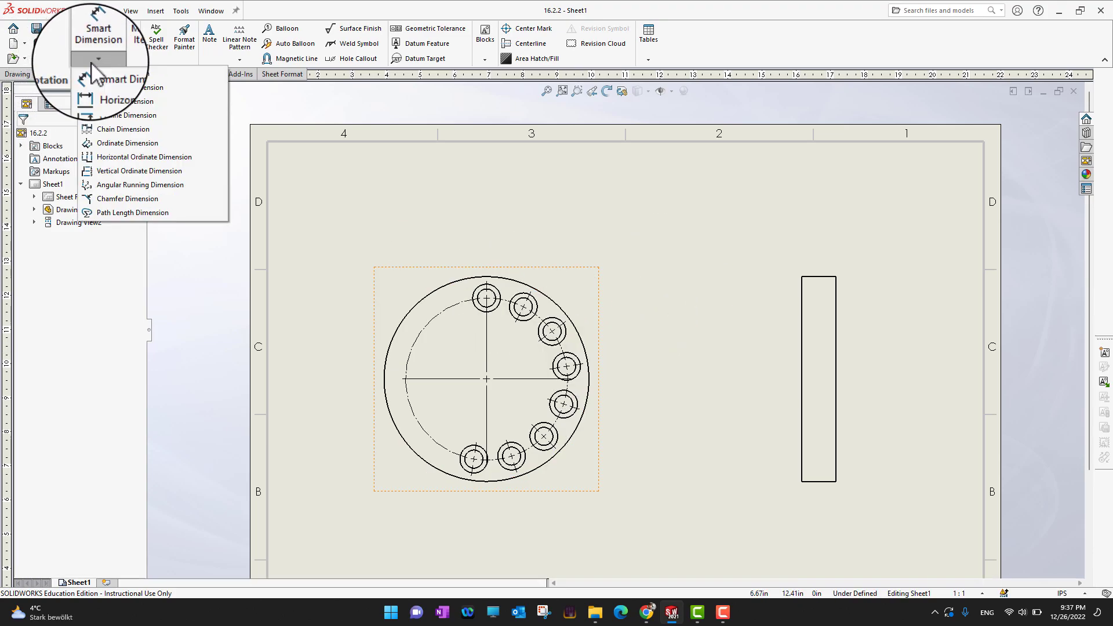
left_click(129, 184)
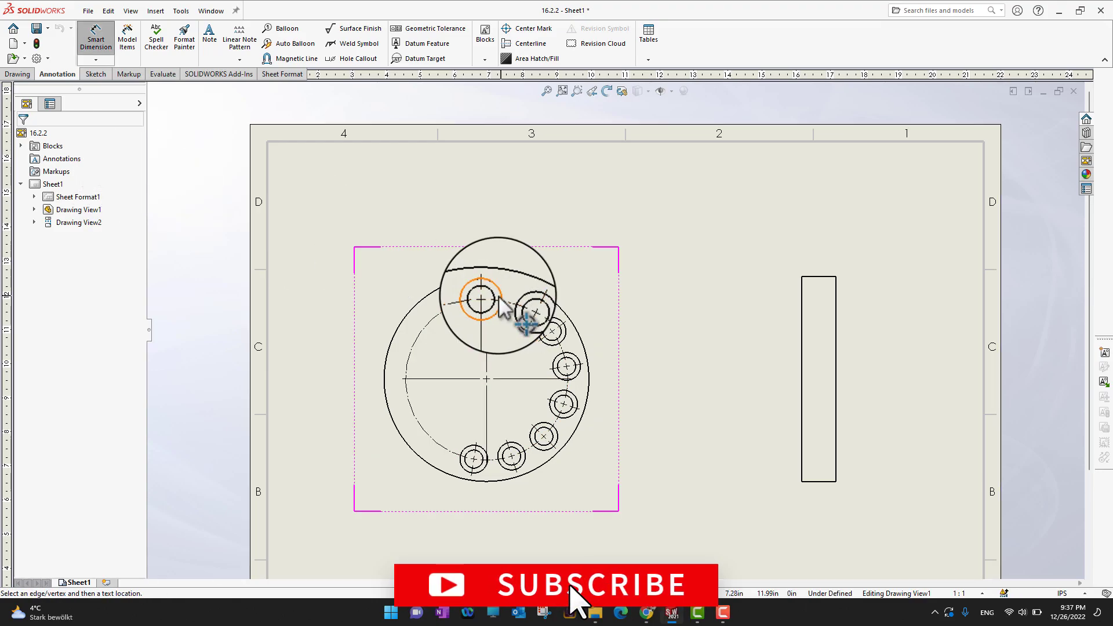
left_click(488, 330)
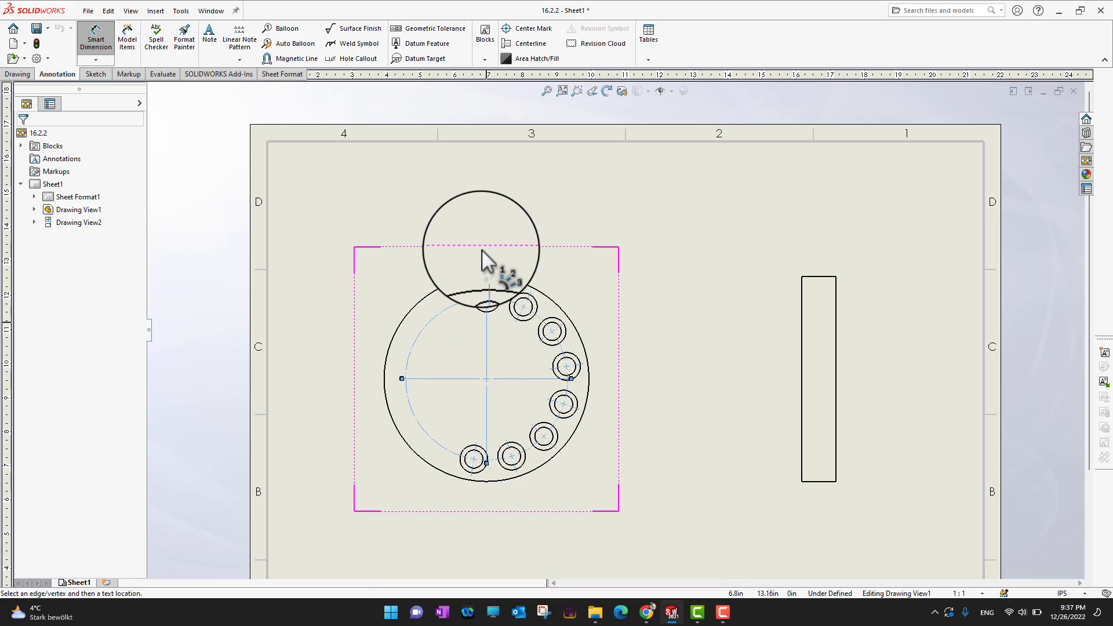
left_click(486, 211)
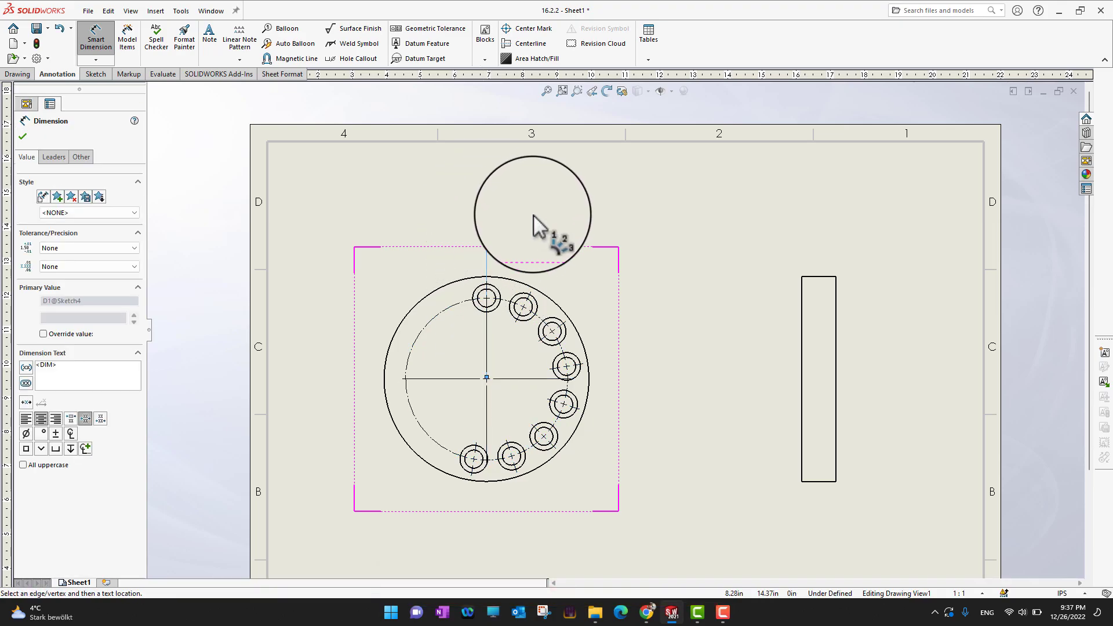
Dimension the bolt holes clockwise at 27.00°, 54.00°, 81.00°, 108.00°, 135.00° and 162.00°.
left_click(521, 297)
left_click(551, 331)
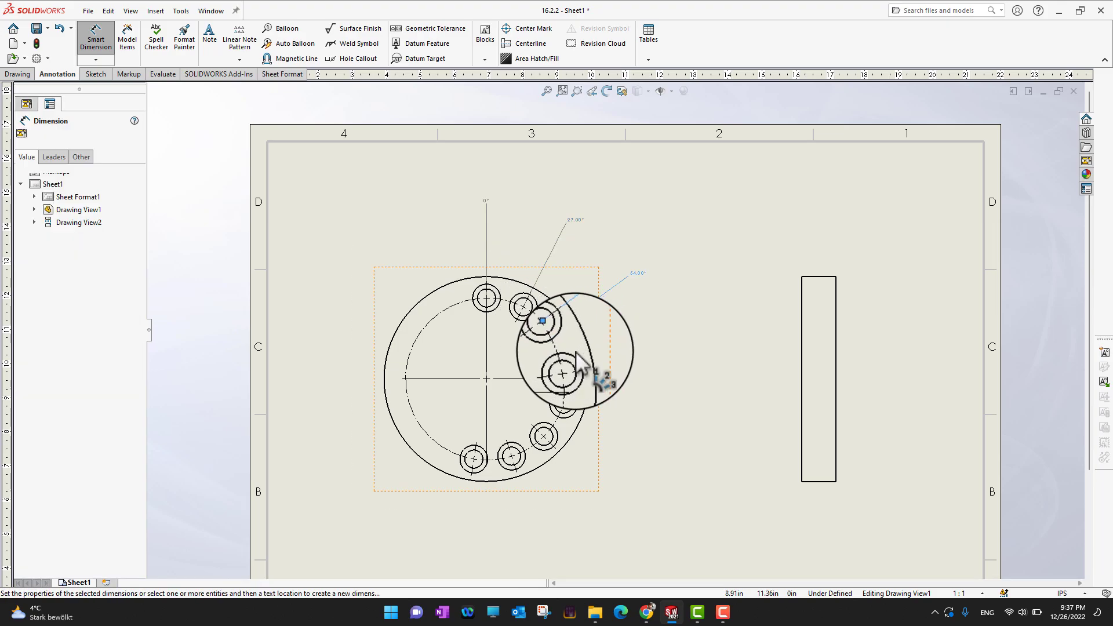
left_click(566, 365)
left_click(564, 392)
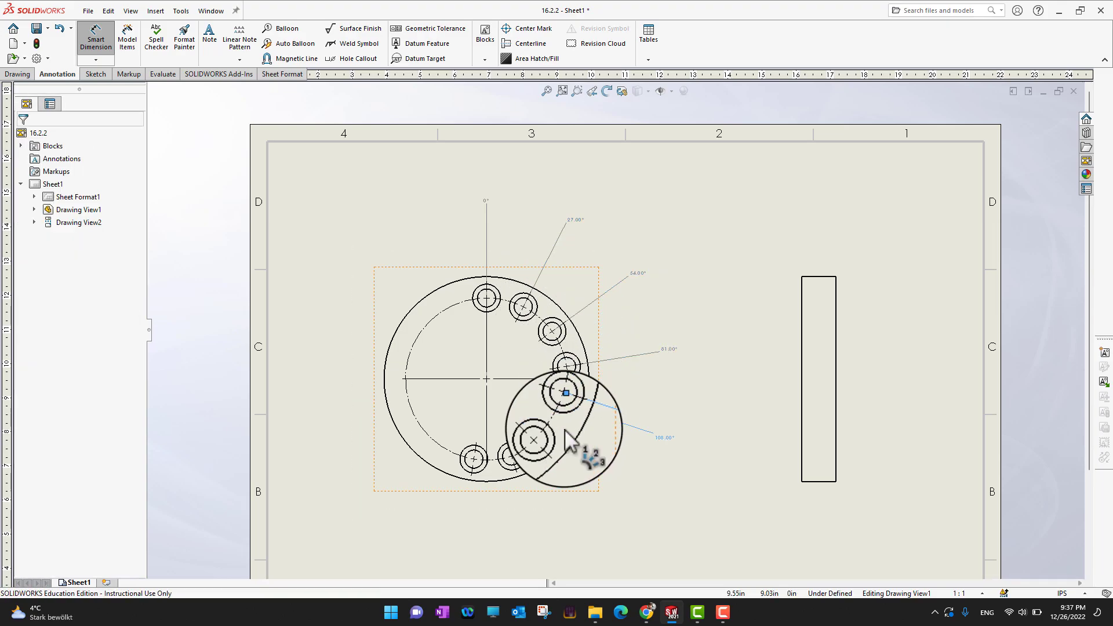
left_click(528, 440)
left_click(510, 454)
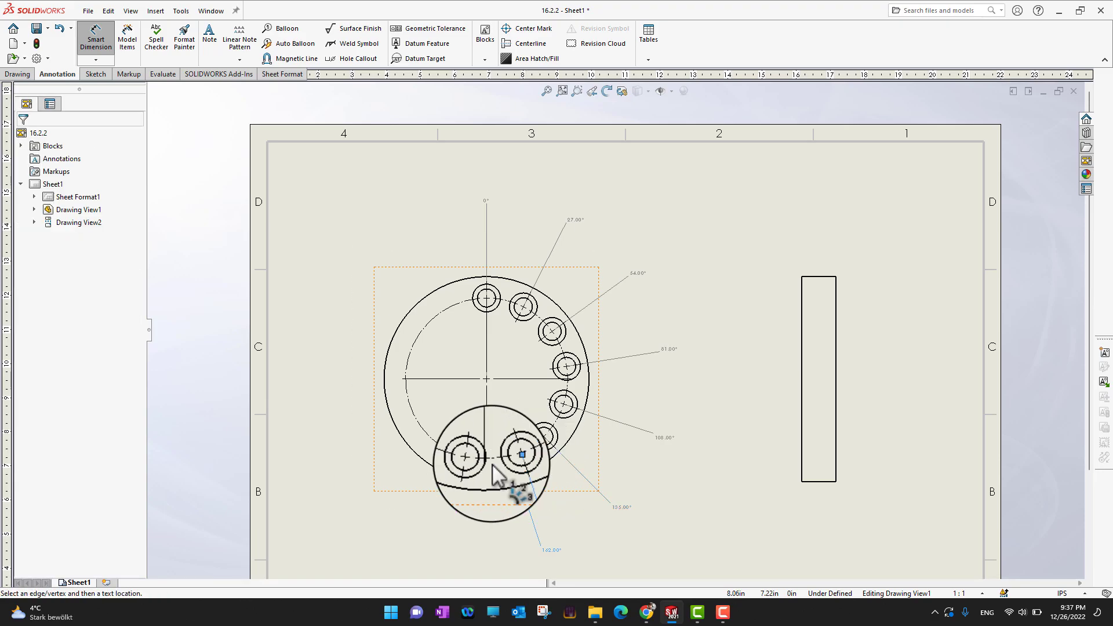
left_click(465, 456)
Place the 189.00° running angle on the last bolt hole and zoom around to check it.
scroll(681, 402, "up", 2)
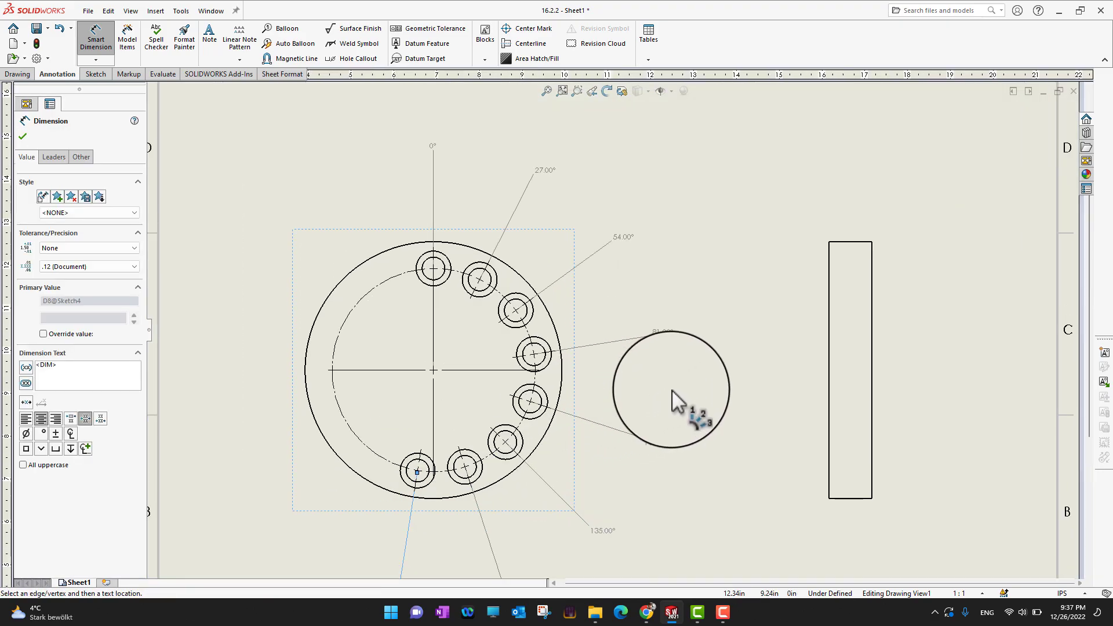
scroll(673, 388, "up", 2)
scroll(699, 382, "down", 2)
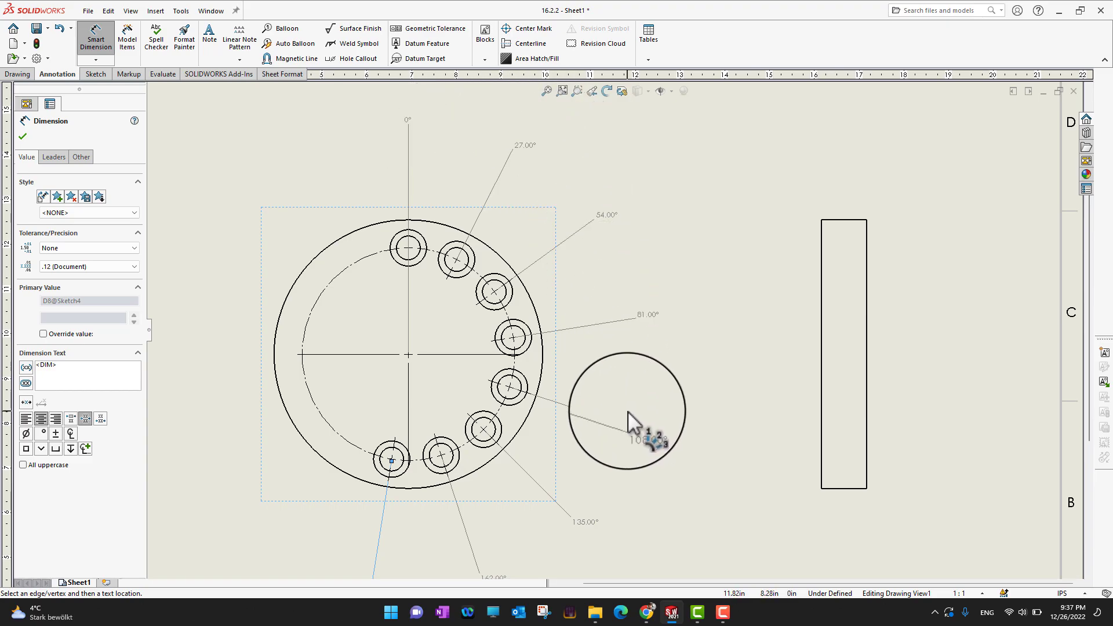
scroll(628, 412, "down", 1)
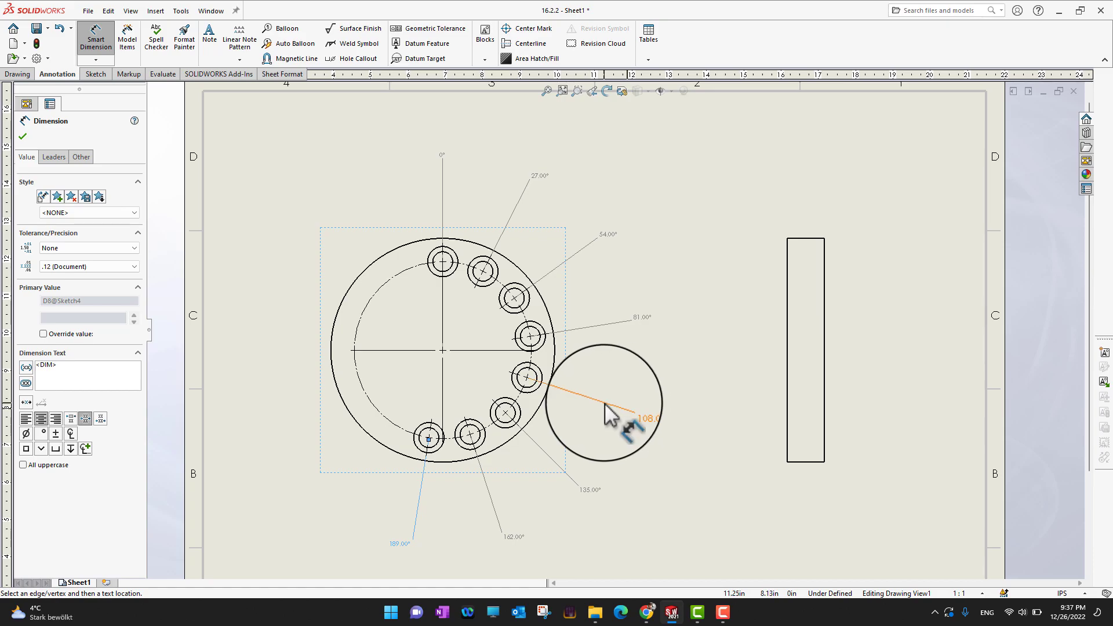
scroll(604, 413, "up", 1)
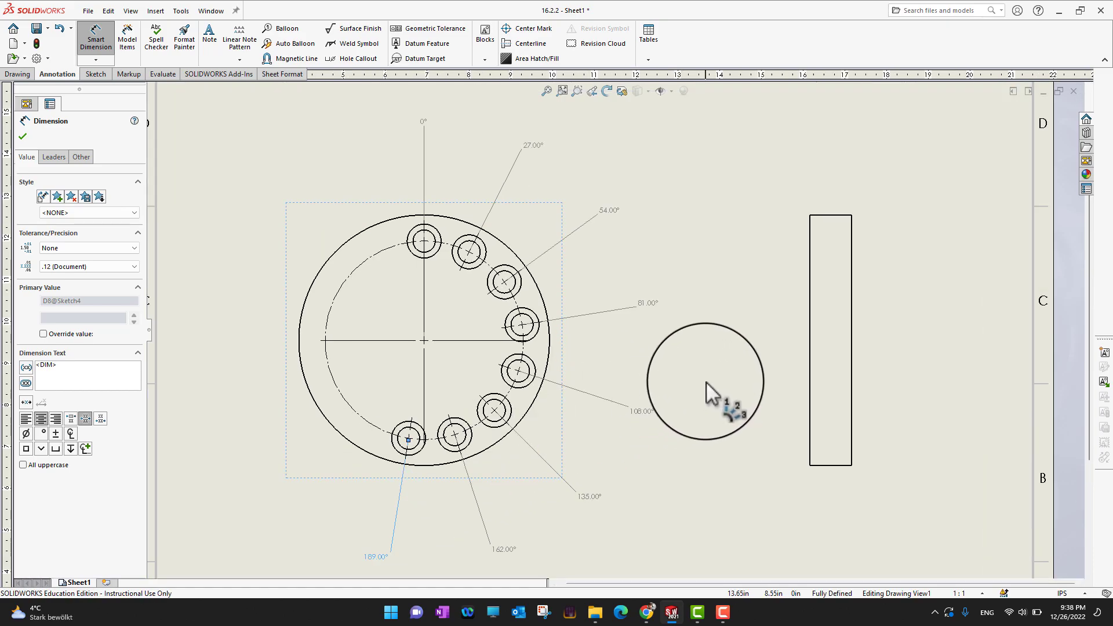
scroll(697, 381, "up", 1)
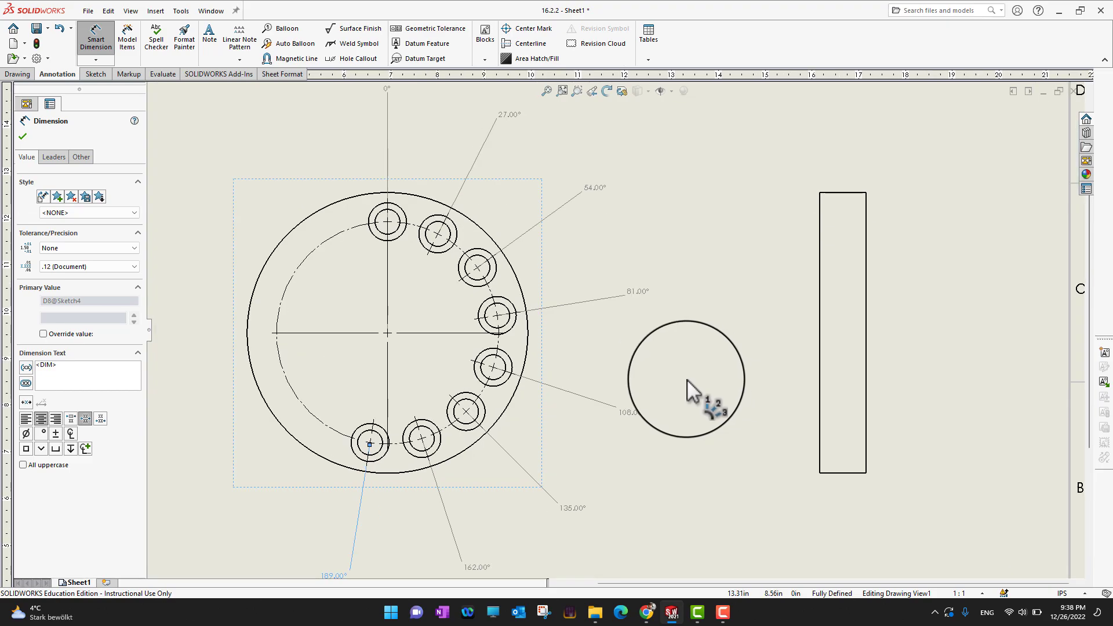
scroll(688, 381, "down", 2)
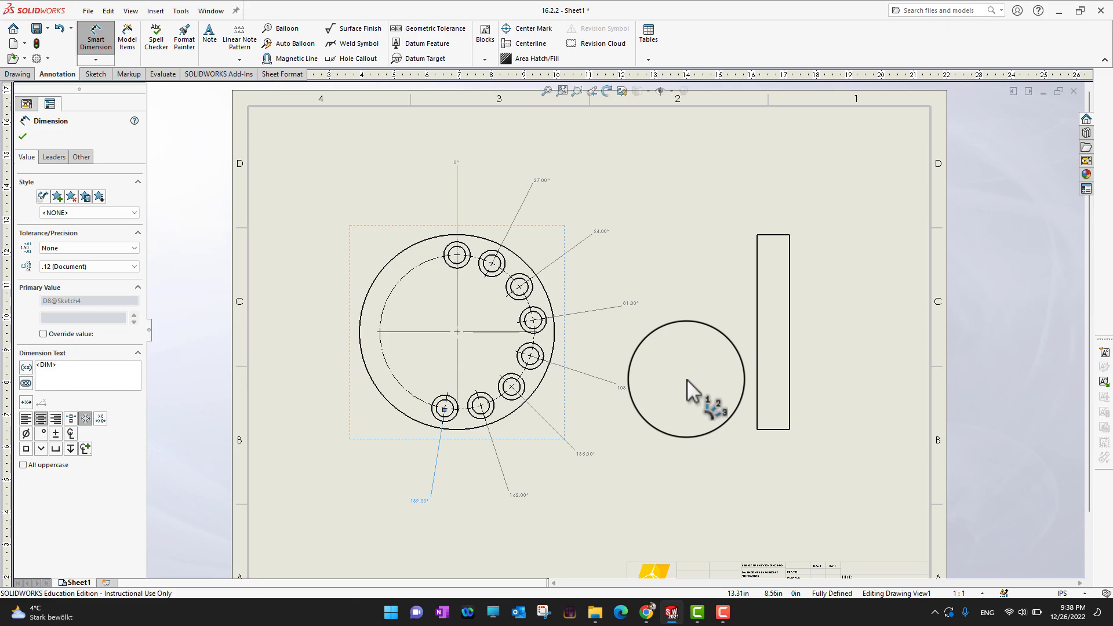
mouse_move(686, 379)
left_mouse_down()
mouse_move(490, 290)
mouse_move(588, 377)
mouse_move(233, 206)
left_mouse_up()
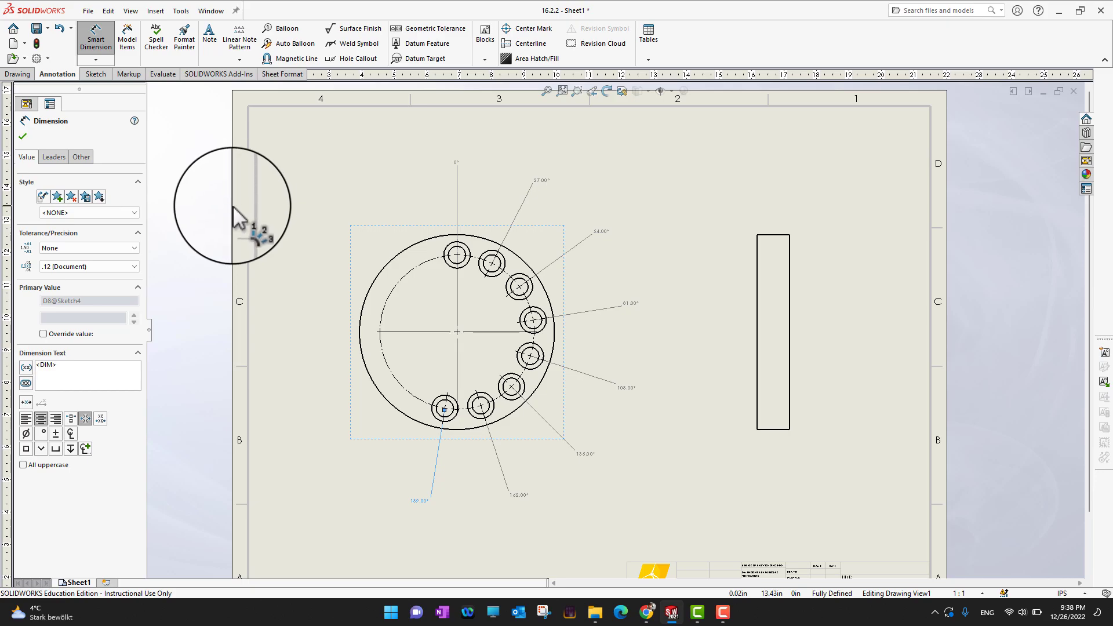